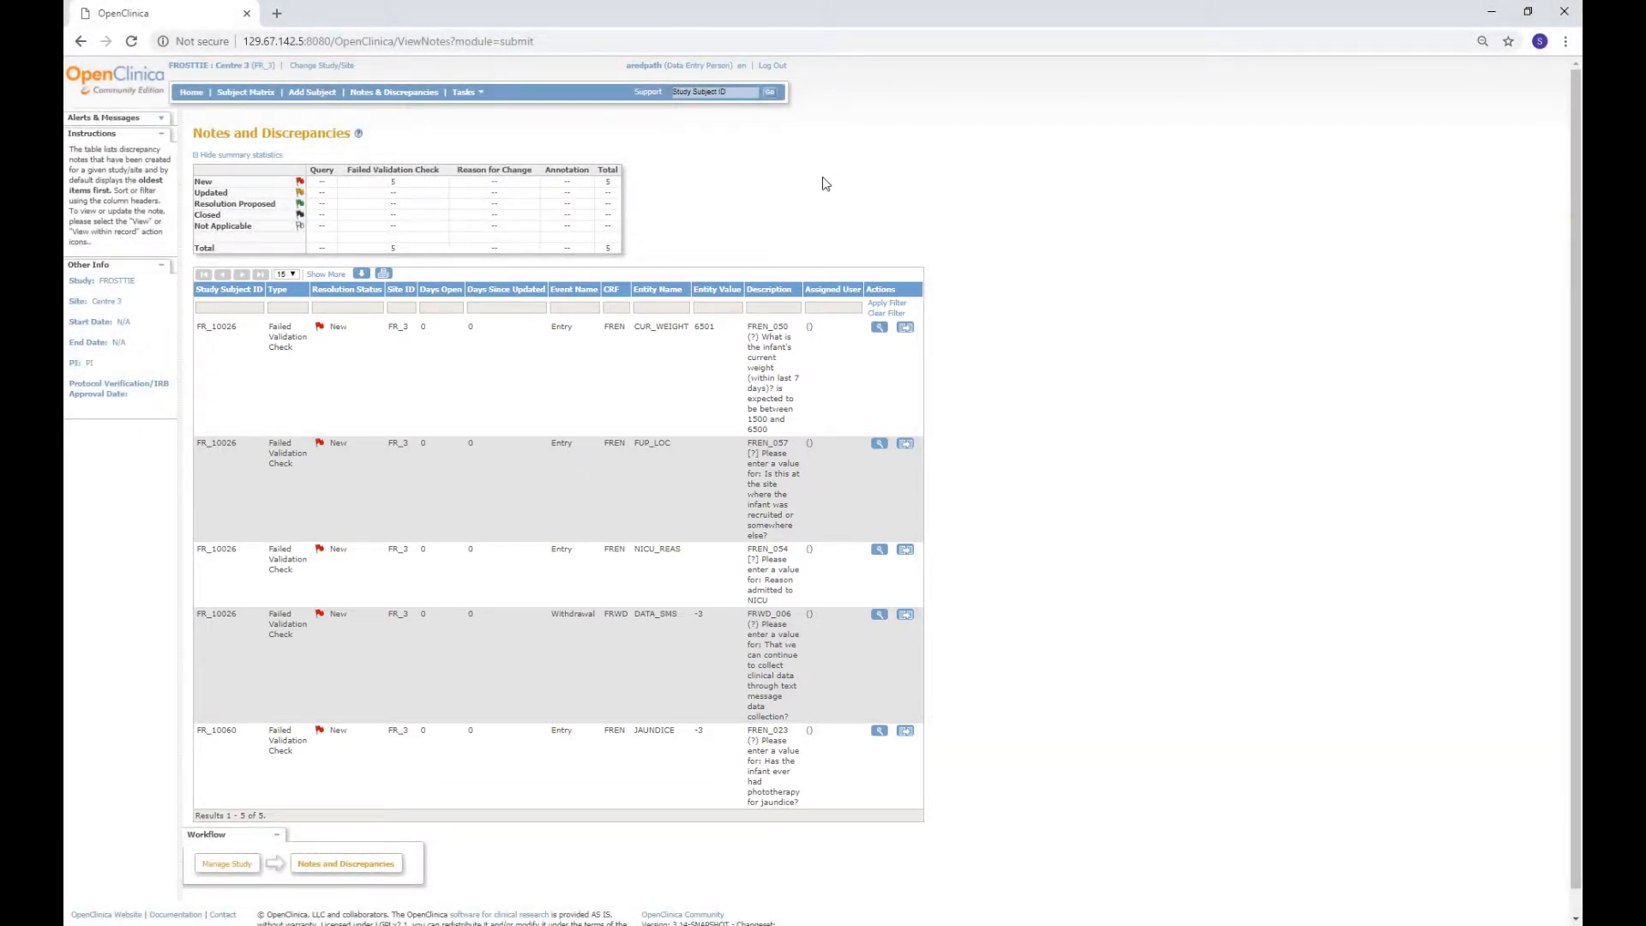
- Filter the discrepancy notes by the first listed subject's study ID and the event name Entry, and clear the filter after viewing the matches
{"action": "left_click", "coordinate": [219, 304]}
{"action": "type", "text": "10026"}
{"action": "left_click", "coordinate": [574, 307]}
{"action": "type", "text": "Entry"}
{"action": "left_click", "coordinate": [892, 304]}
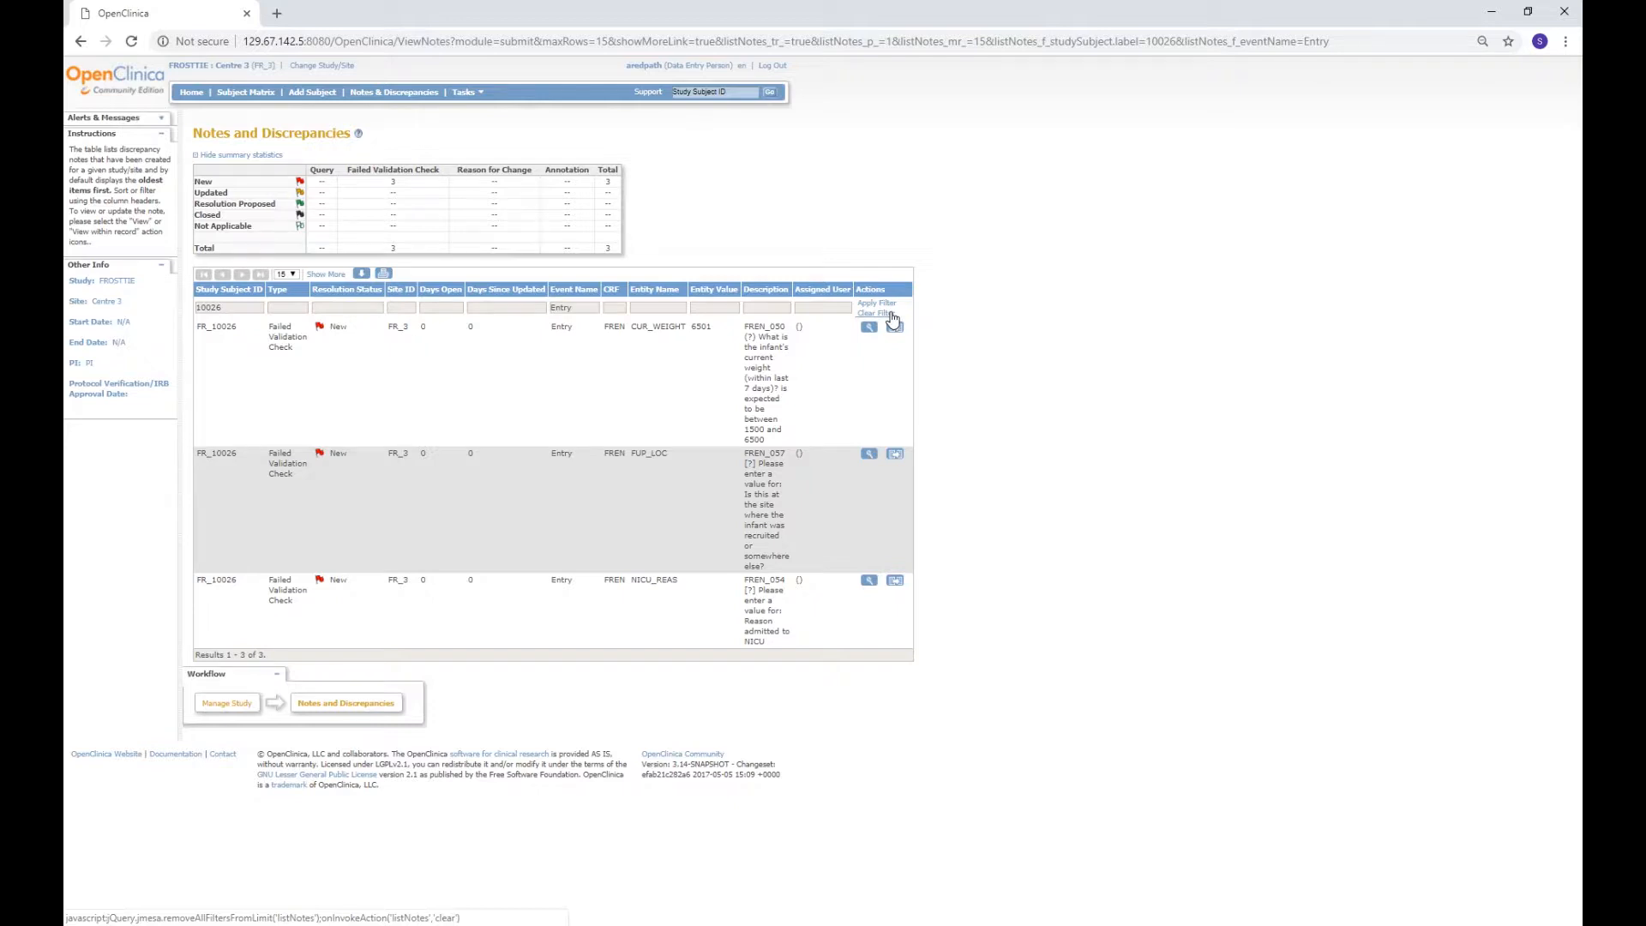
{"action": "left_click", "coordinate": [890, 314]}
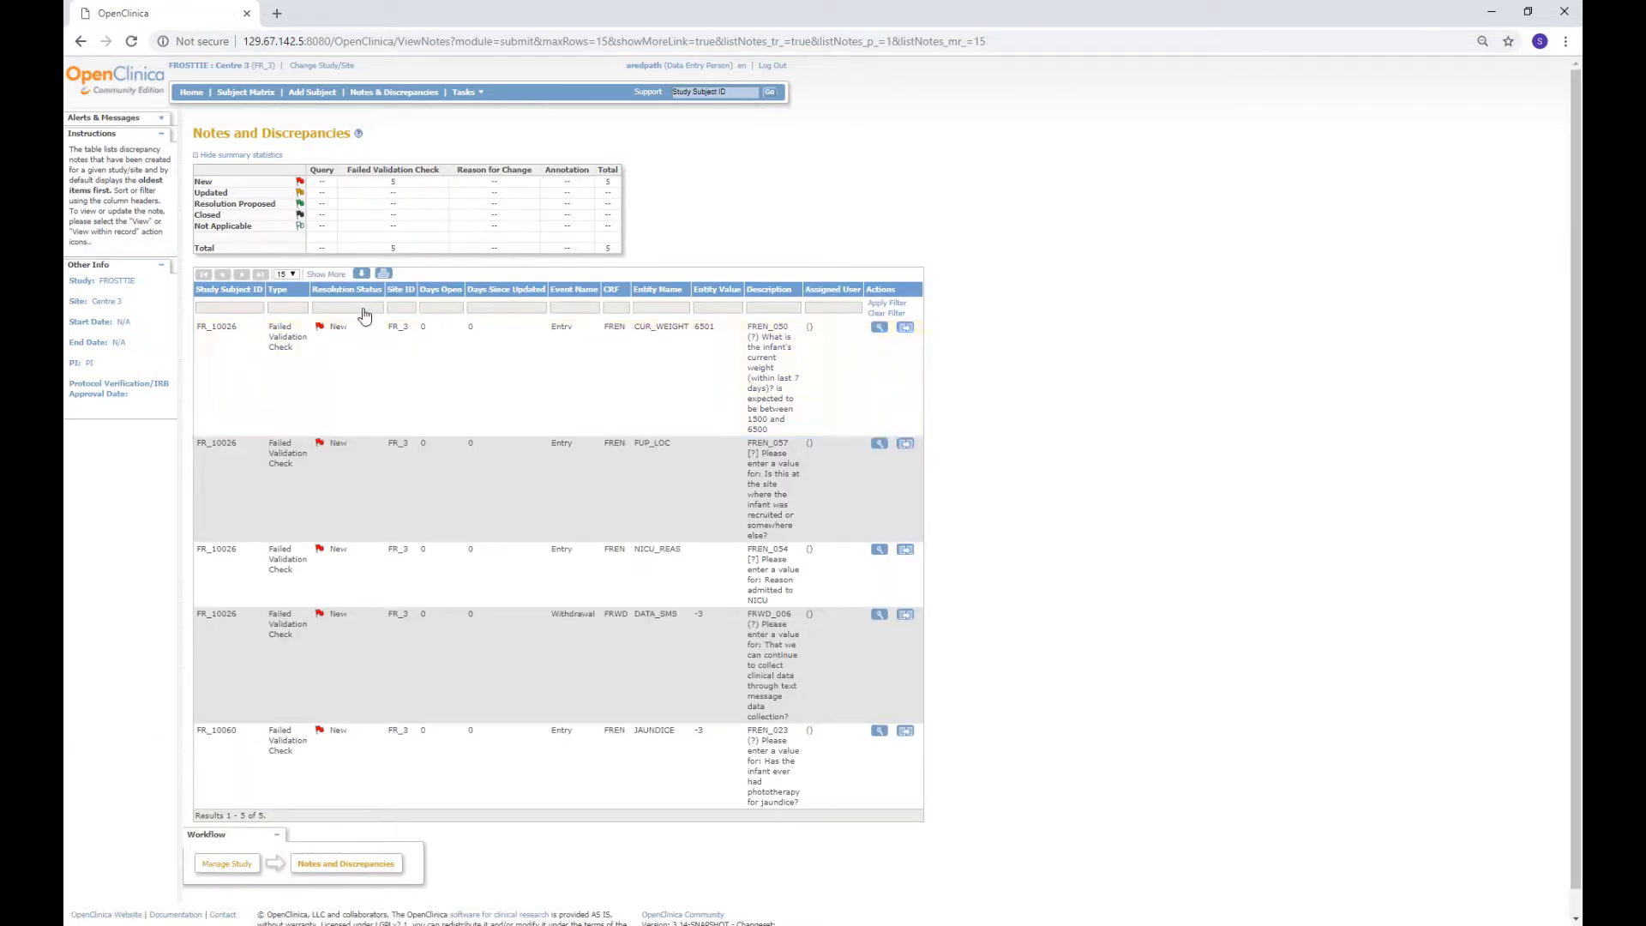
- Filter the discrepancy notes by resolution status Updated, and clear the filter after viewing the matches
{"action": "left_click", "coordinate": [364, 316]}
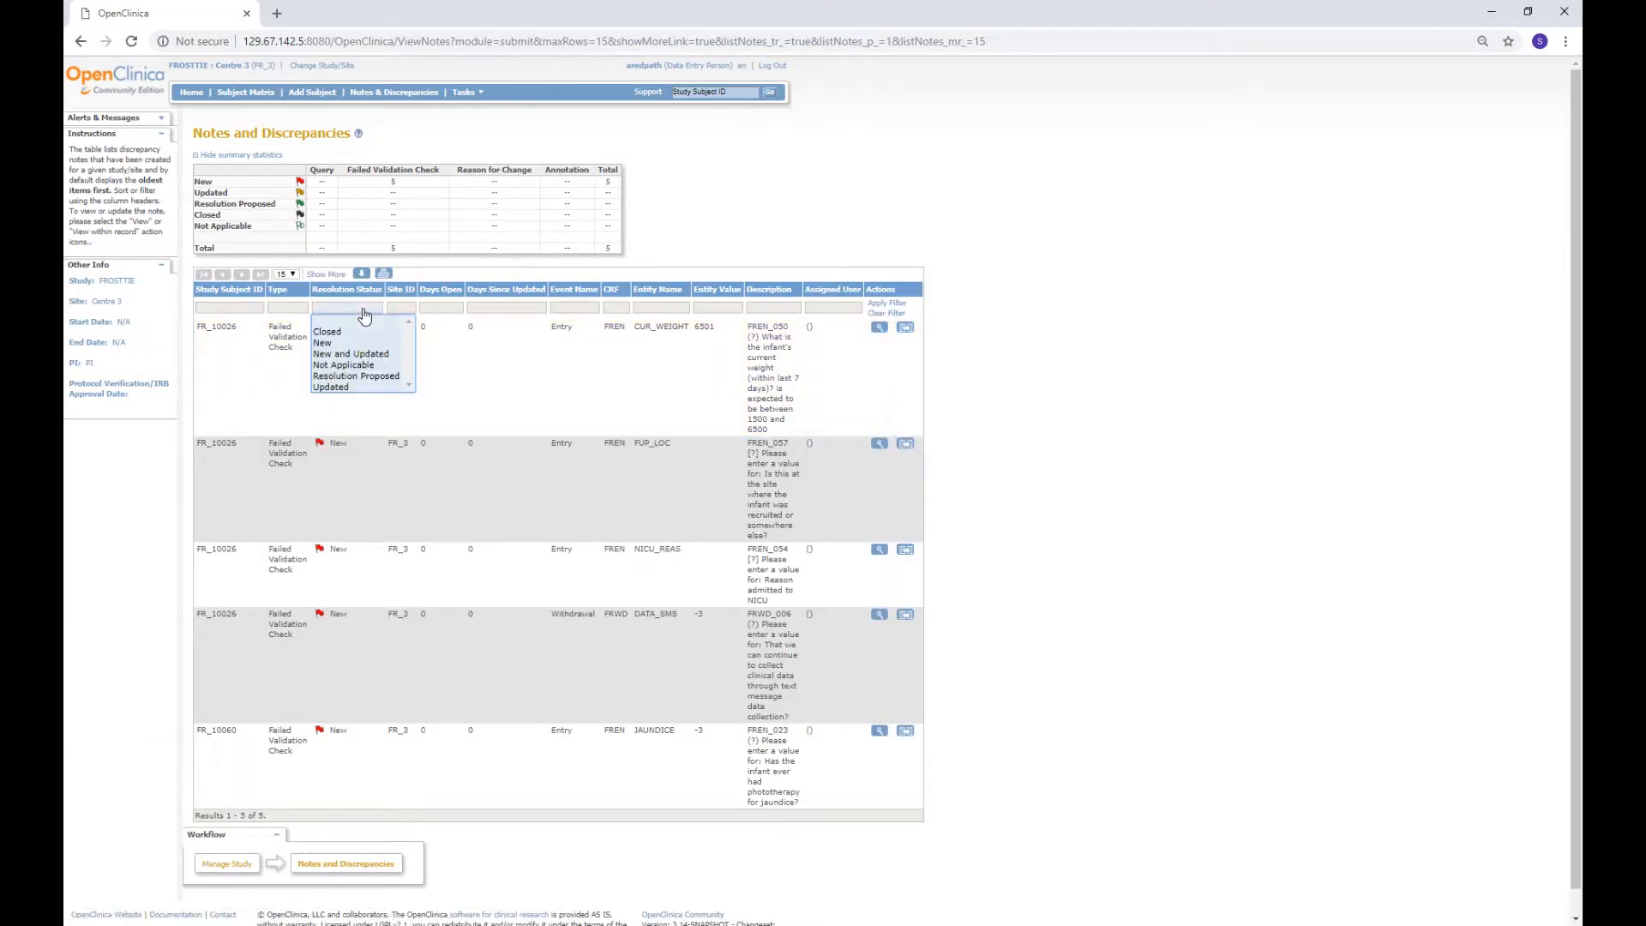
{"action": "left_click", "coordinate": [351, 387]}
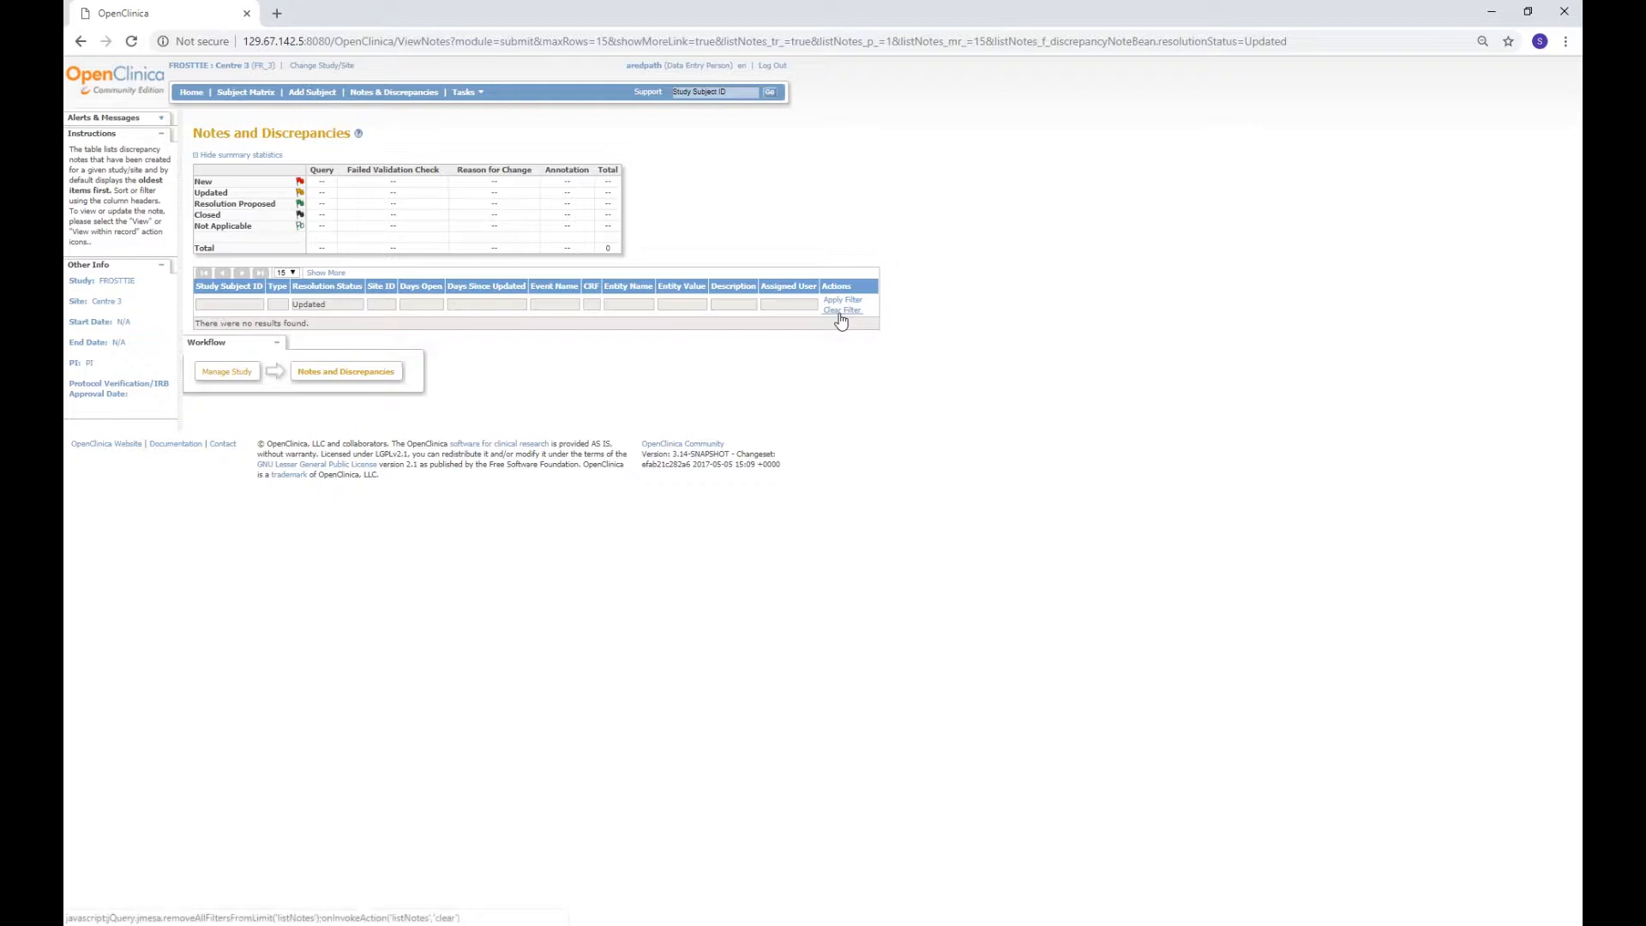
{"action": "left_click", "coordinate": [840, 314]}
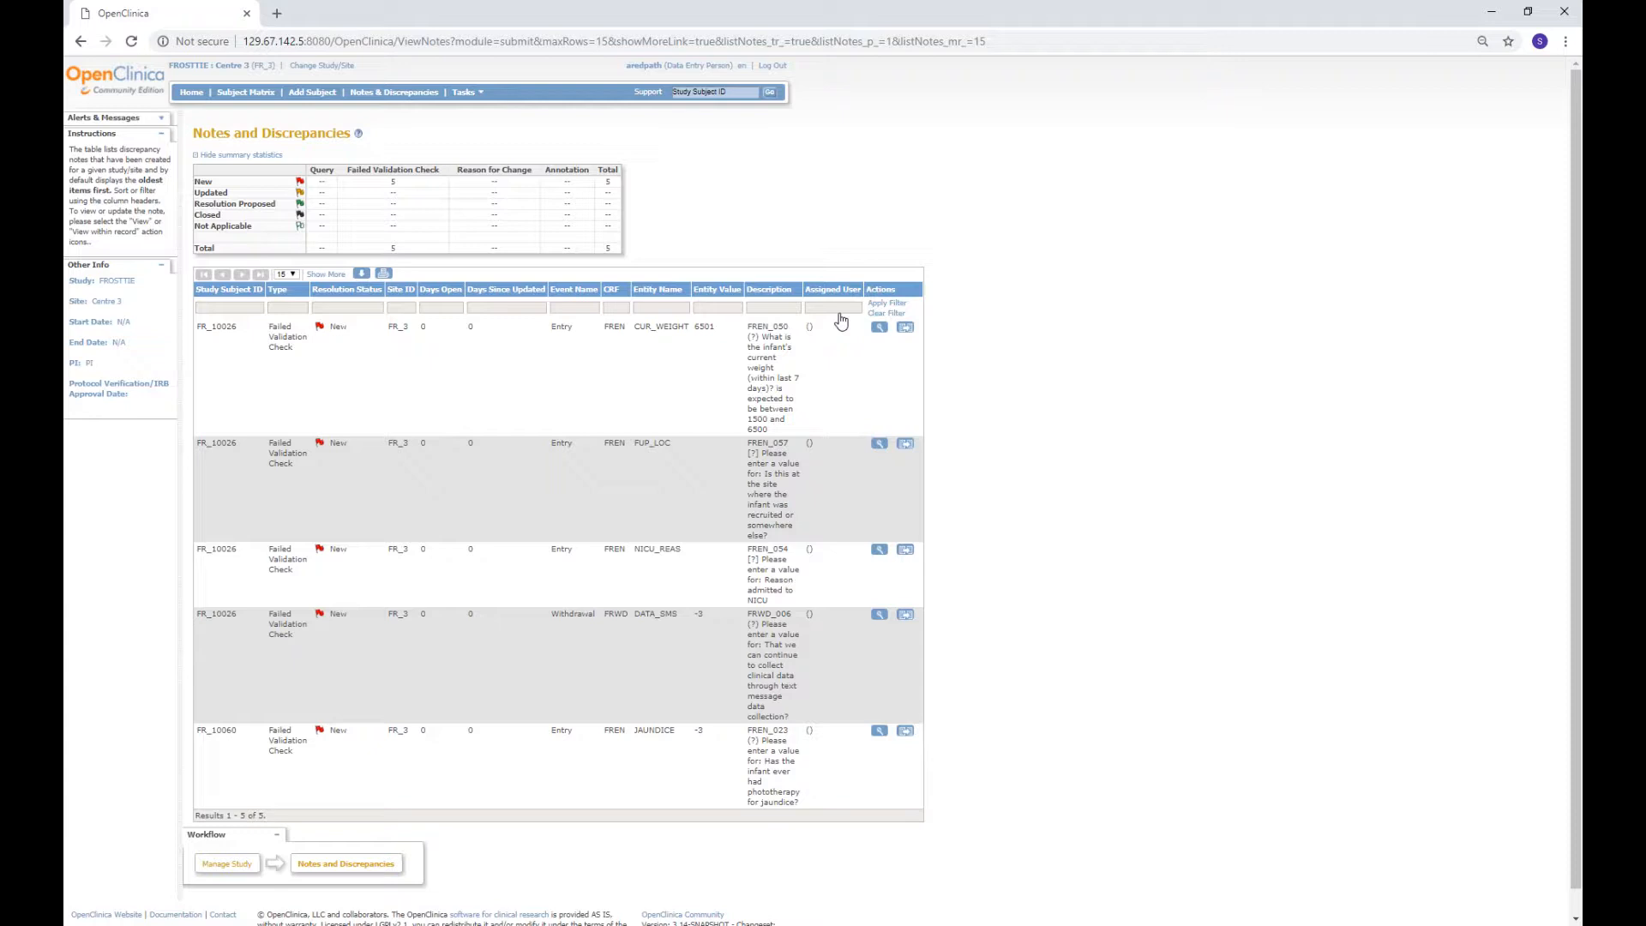
- Update the NICU_REAS note with description "Waiting for notes" and detailed note "Waiting for notes: will know value soon", submit it and review the saved note
{"action": "left_click", "coordinate": [881, 552]}
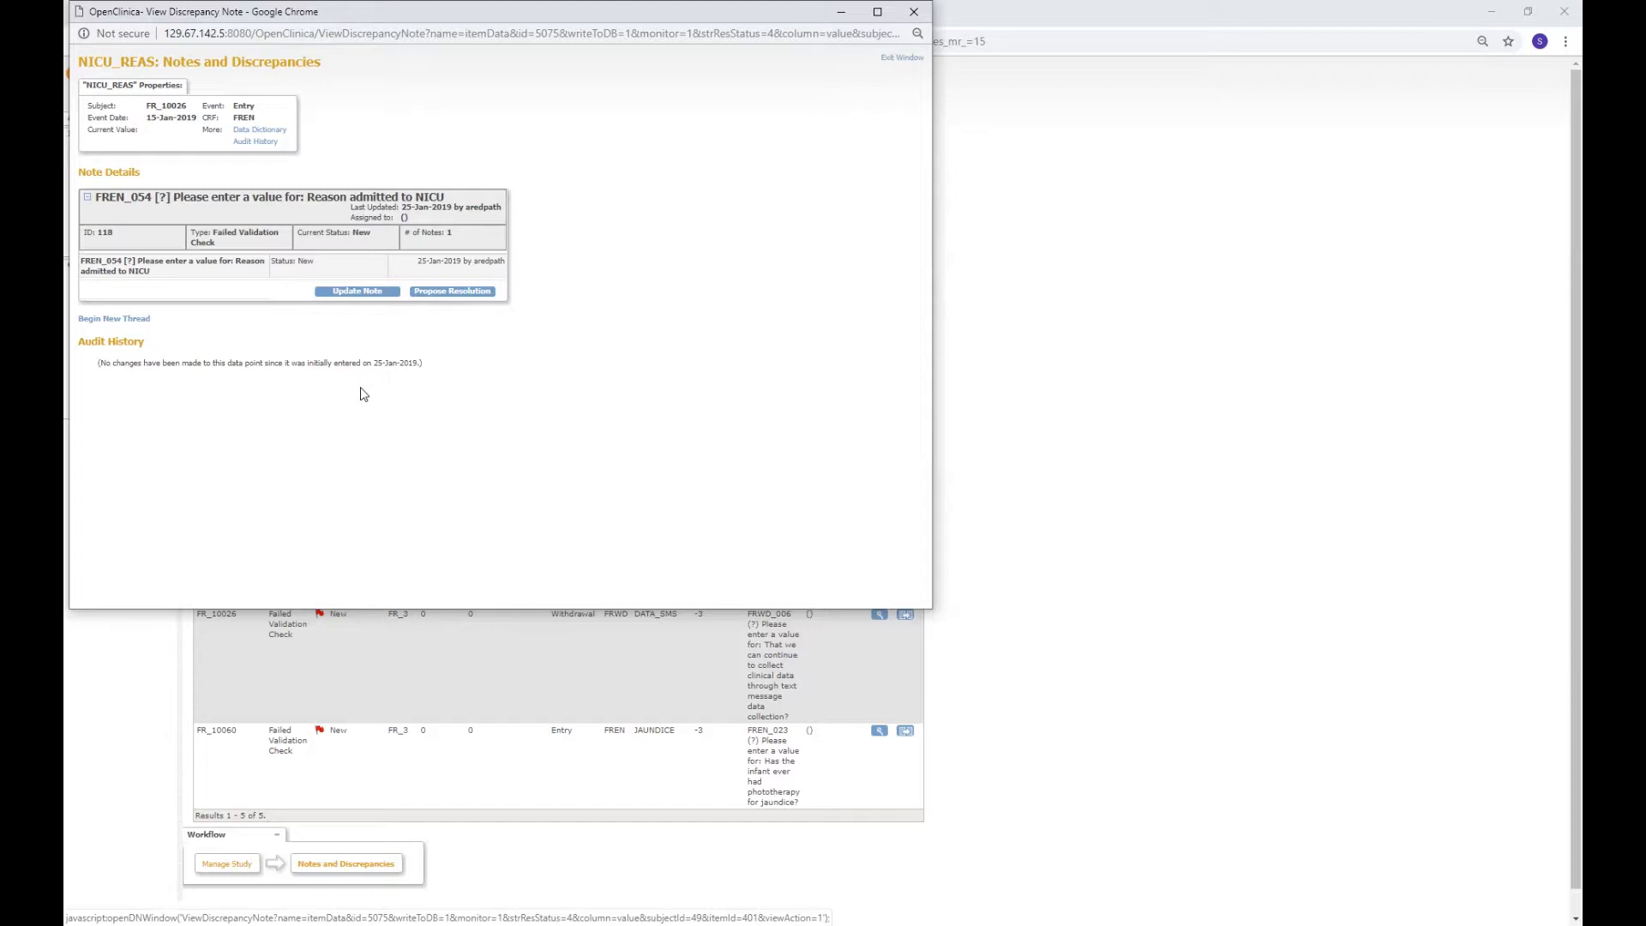
{"action": "left_click", "coordinate": [349, 292]}
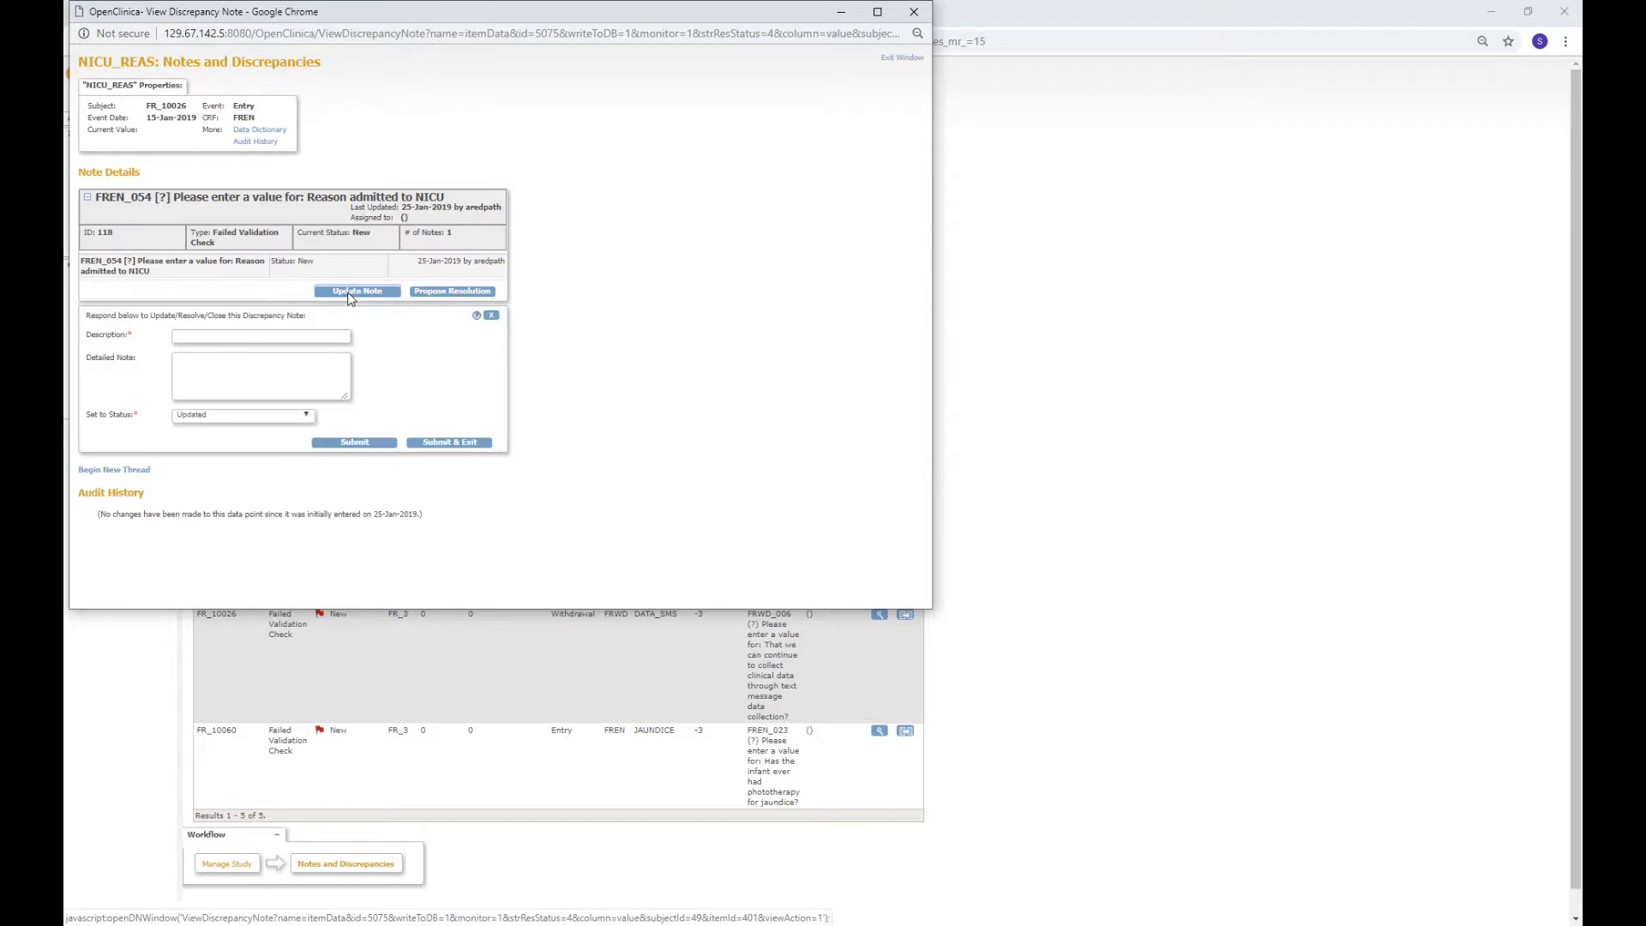
{"action": "type", "text": "Waiting for notes"}
{"action": "key", "text": "Tab"}
{"action": "type", "text": "Wa"}
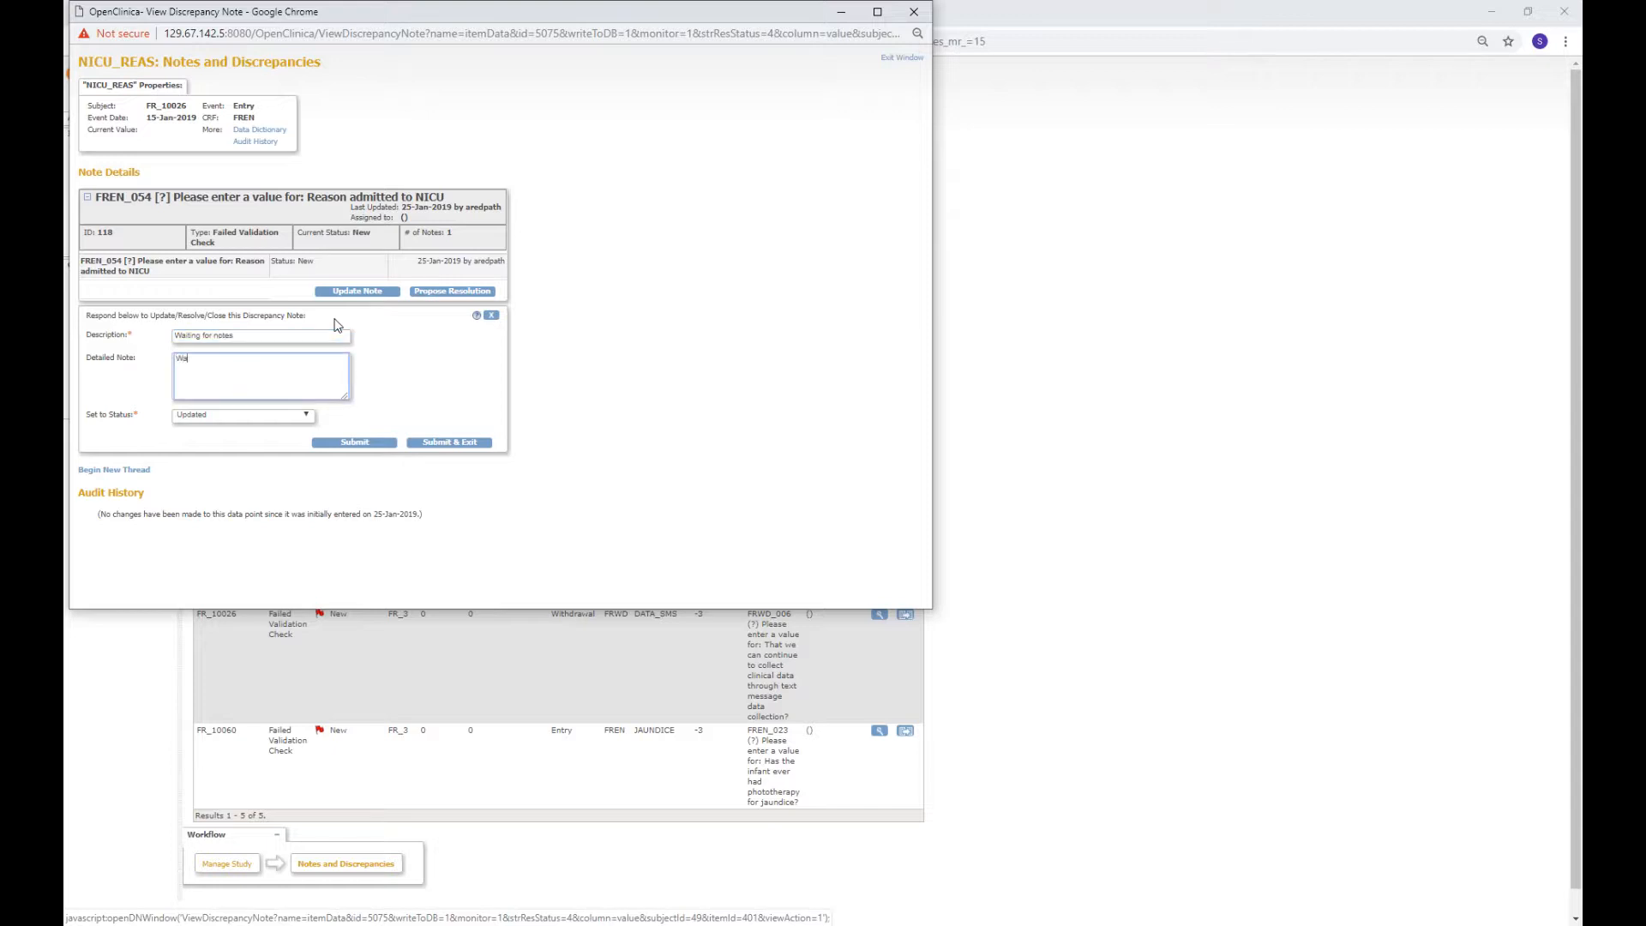
{"action": "type", "text": "iting for notes; will know value soon"}
{"action": "left_click", "coordinate": [468, 444]}
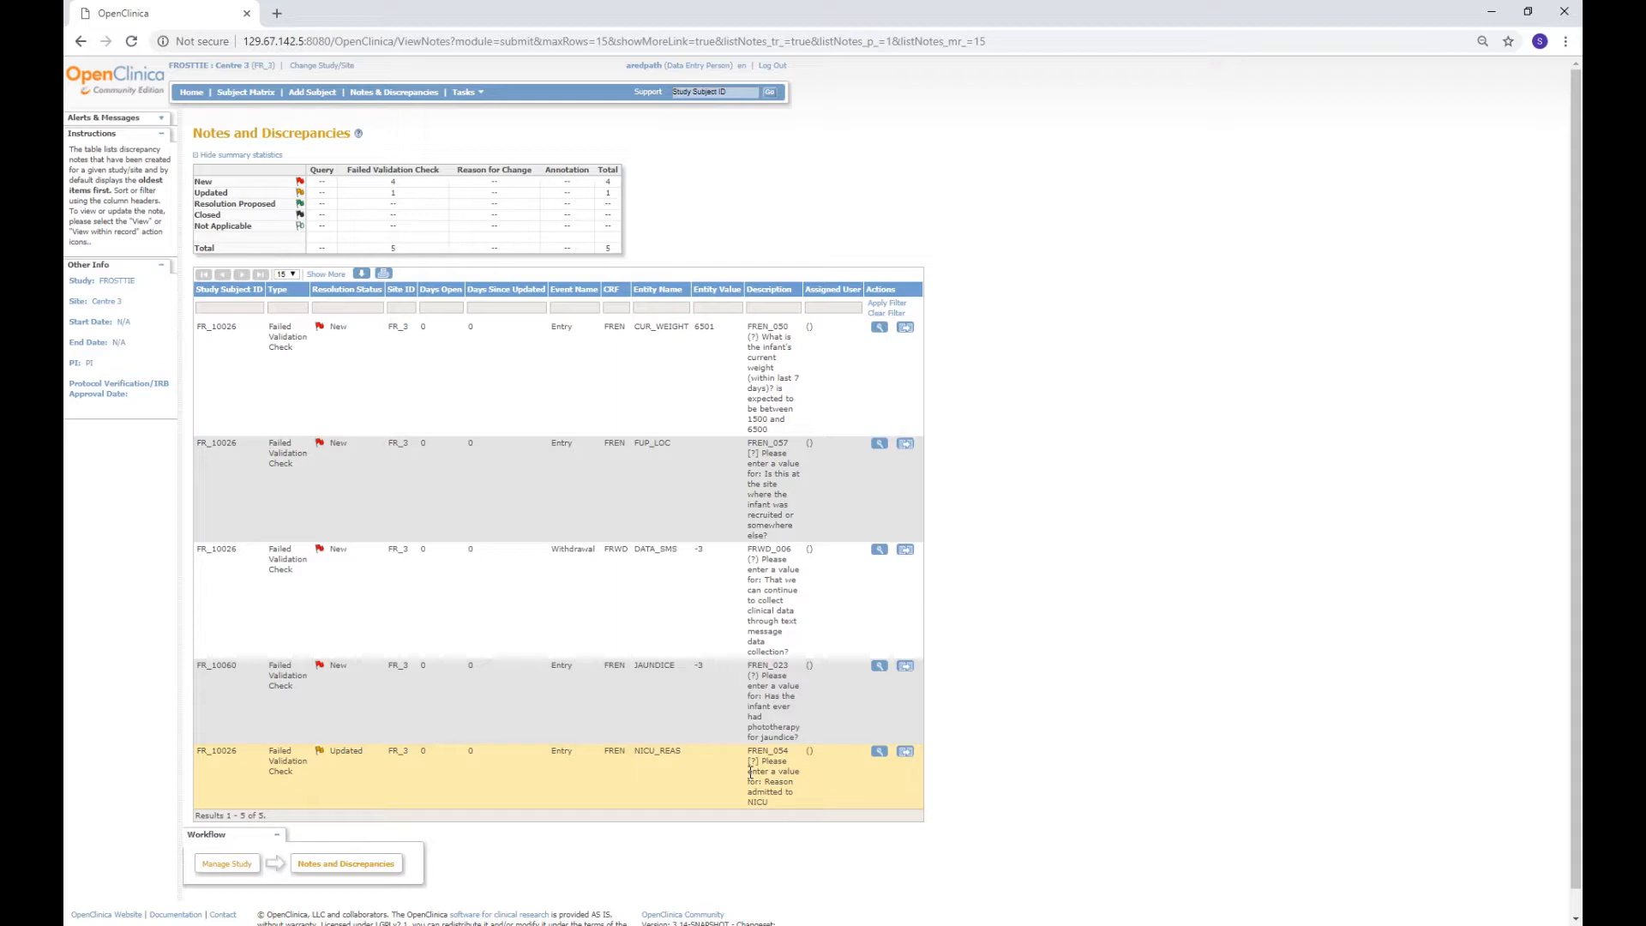
{"action": "left_click", "coordinate": [876, 751]}
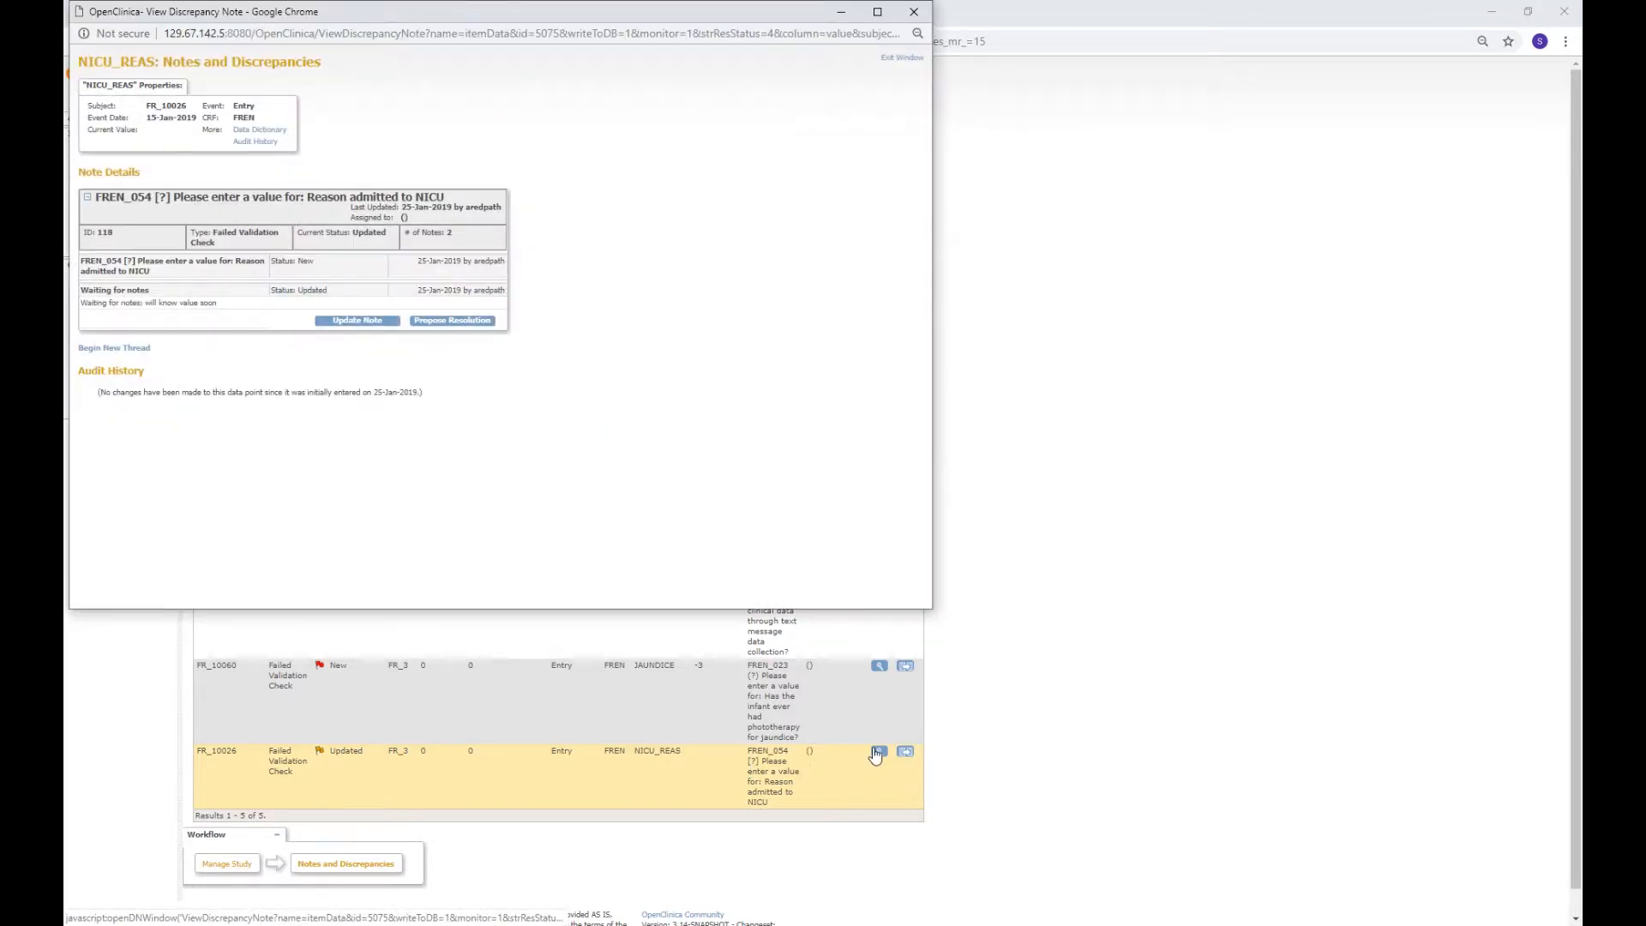
{"action": "left_click", "coordinate": [914, 12]}
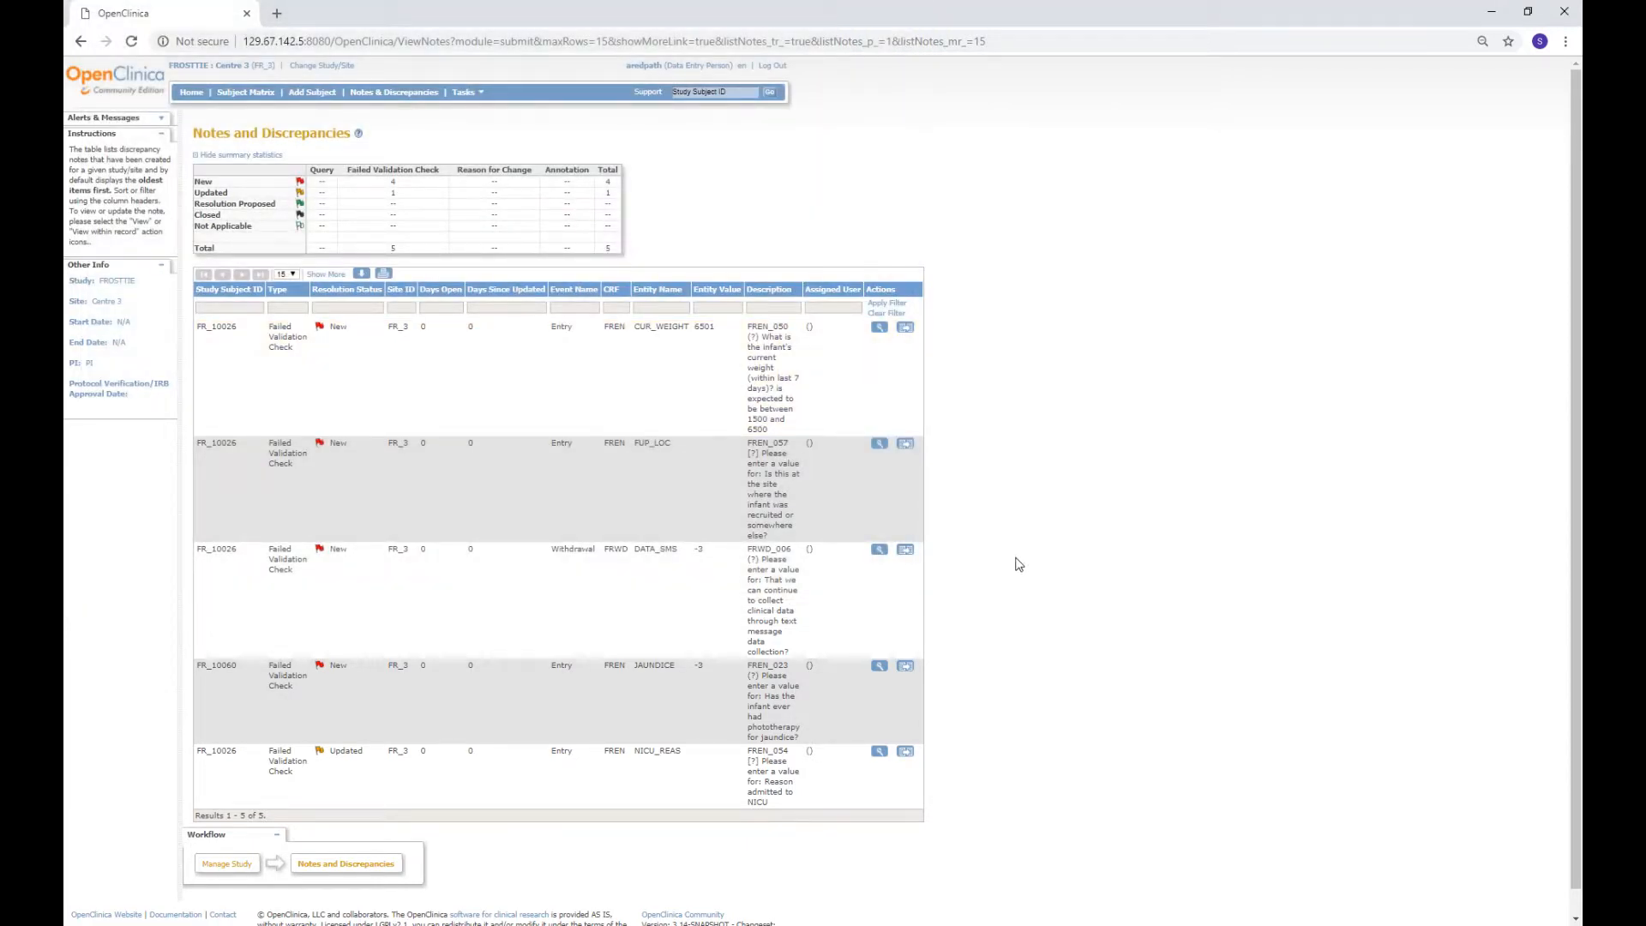
- Open the DATA_SMS note within its withdrawal record, set the agreement to text message data collection to Yes, and try to save the form
{"action": "left_click", "coordinate": [903, 553]}
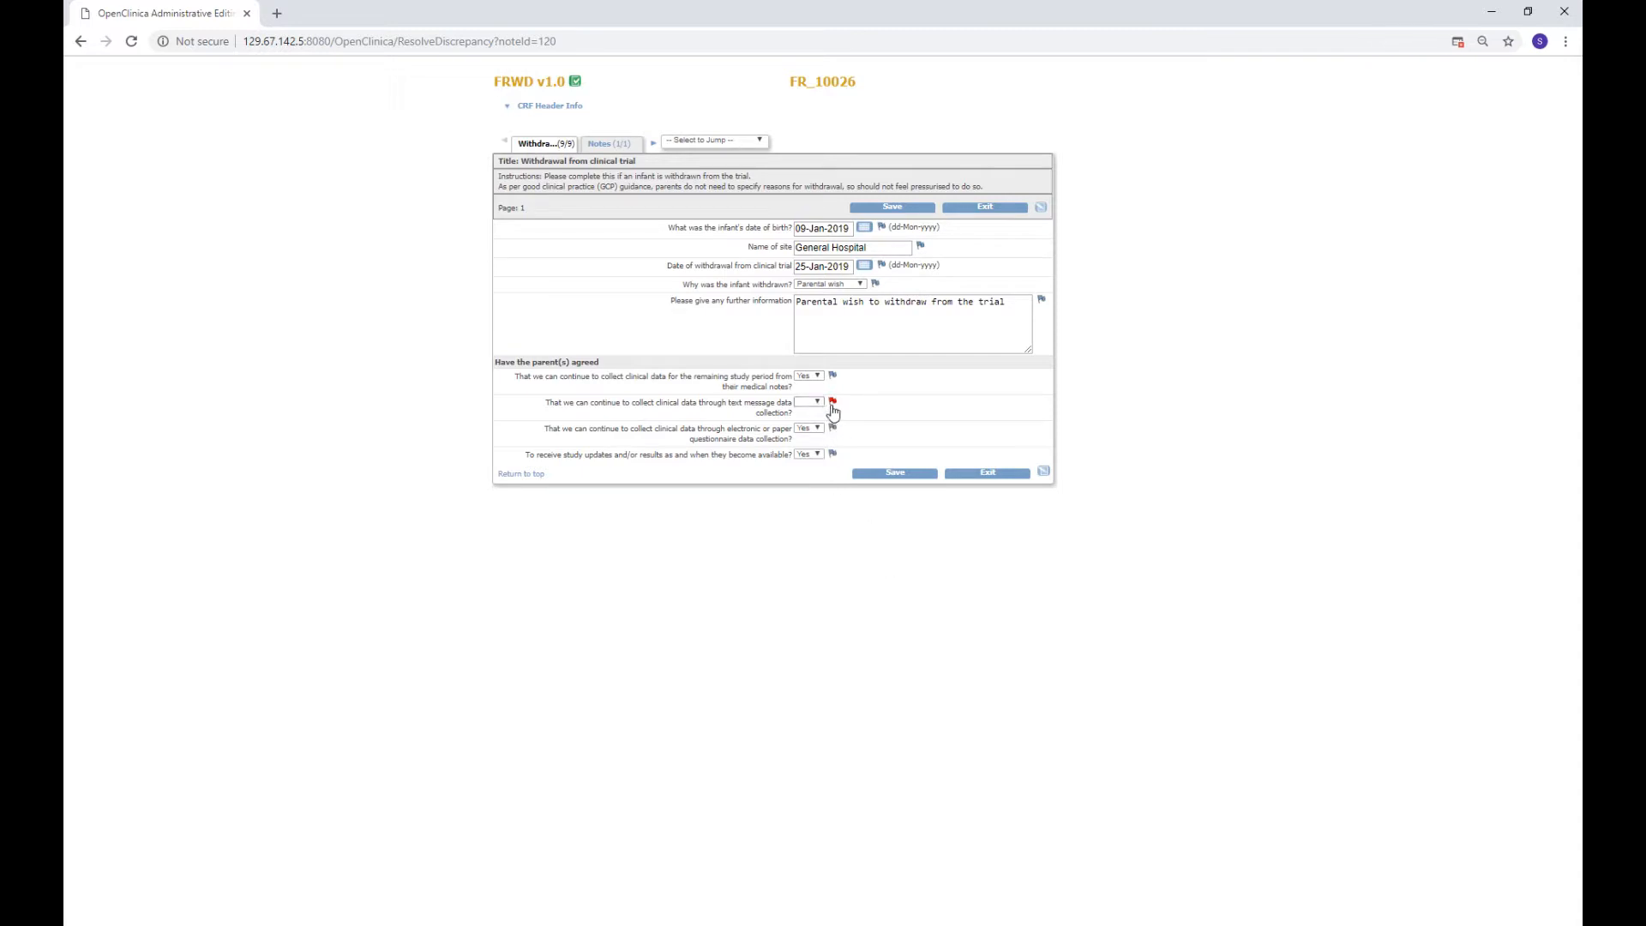
{"action": "mouse_move", "coordinate": [836, 412]}
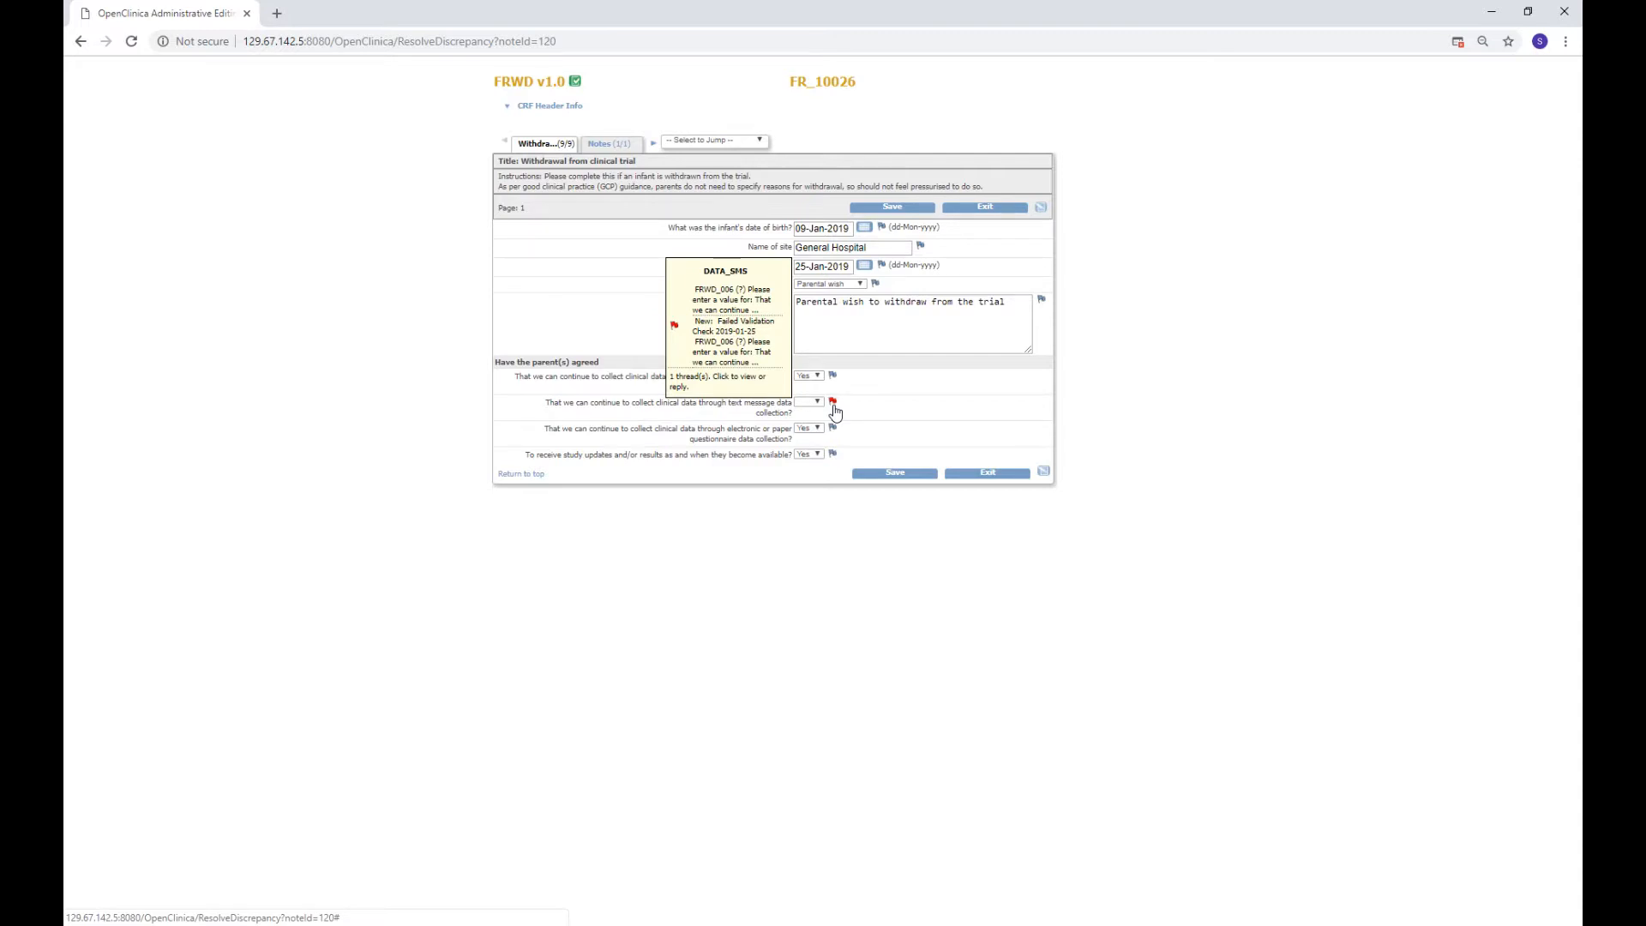
{"action": "left_click", "coordinate": [812, 402]}
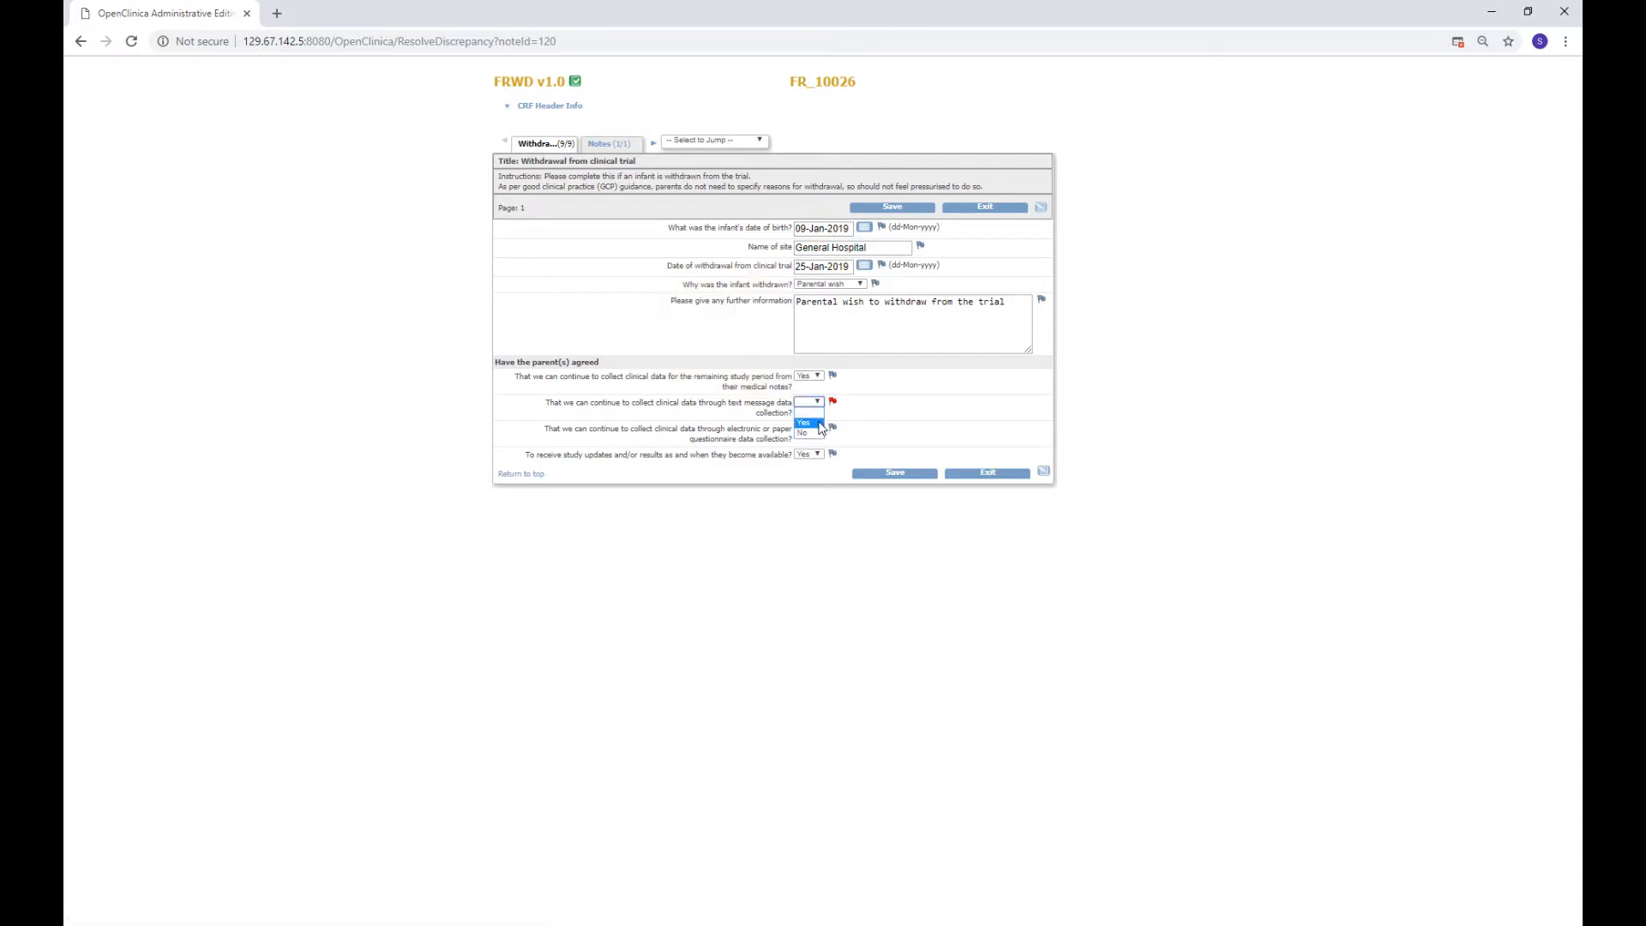
{"action": "left_click", "coordinate": [820, 424]}
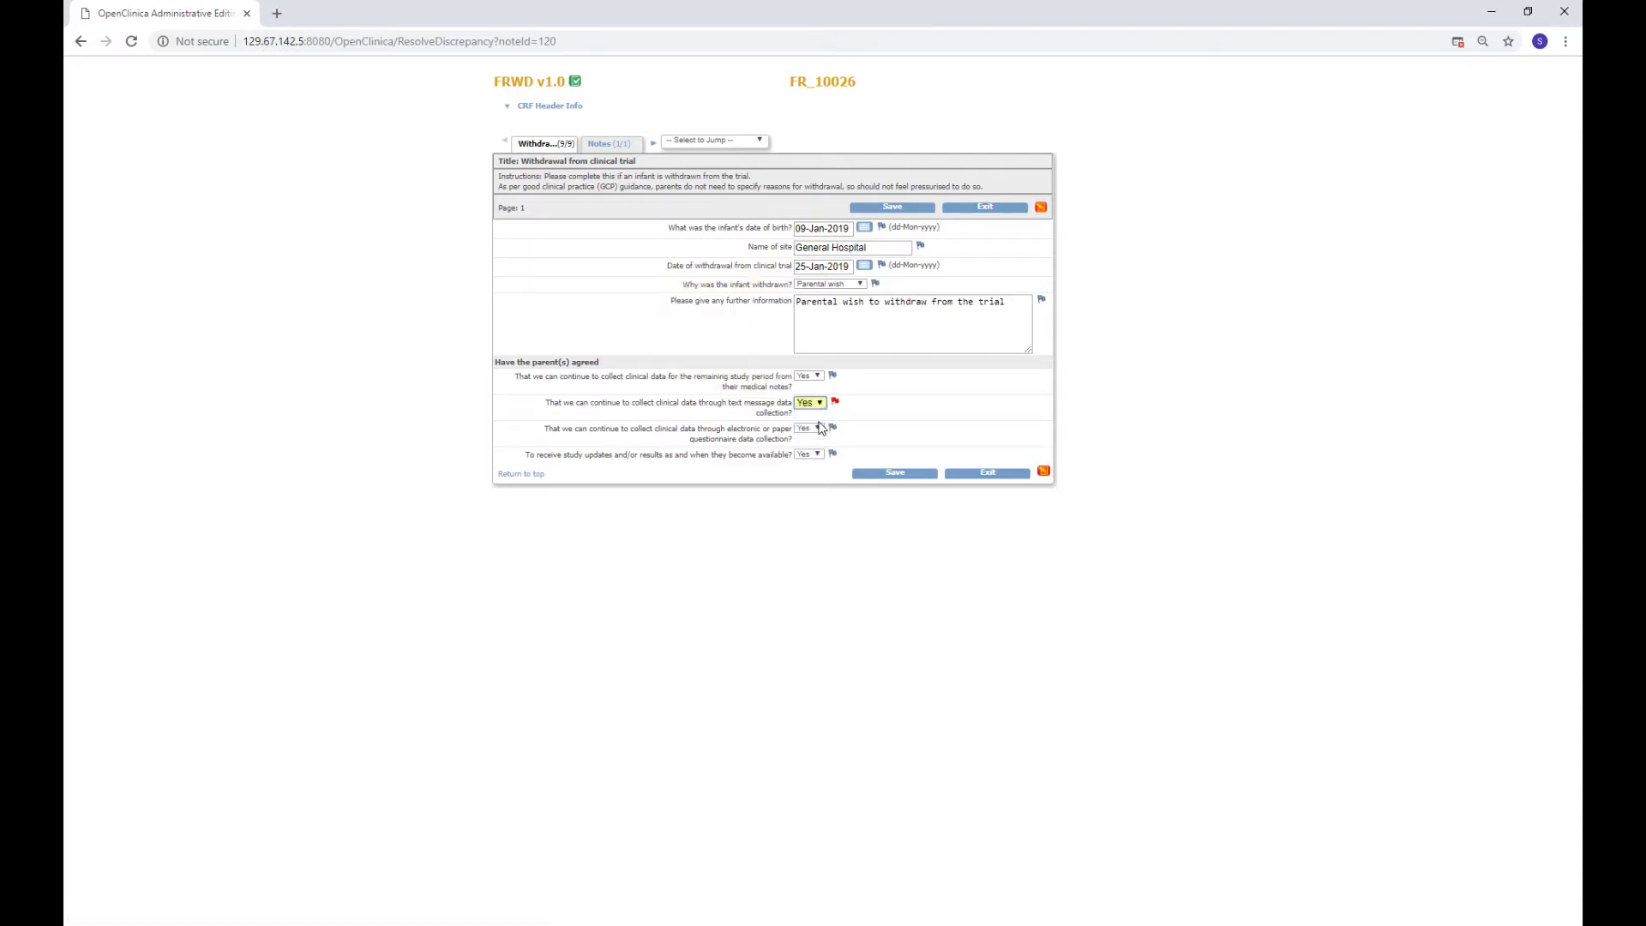
{"action": "left_click", "coordinate": [894, 472]}
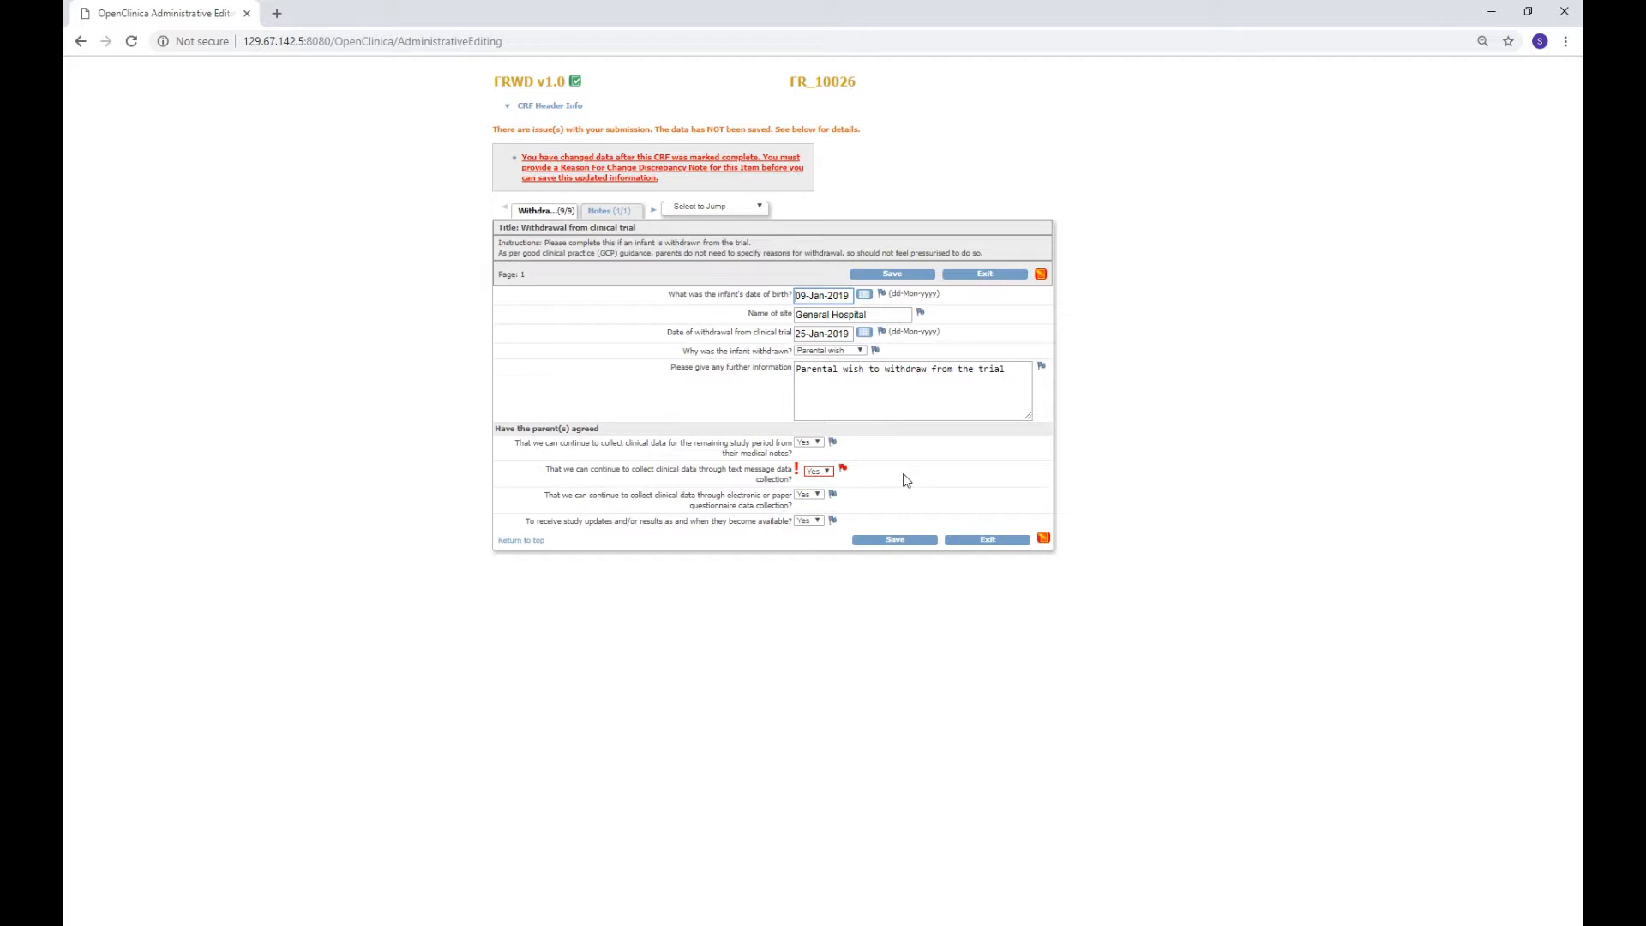
- Propose a resolution for the DATA_SMS discrepancy with description and detailed note "data found", submit it, and exit the withdrawal form
{"action": "left_click", "coordinate": [844, 473]}
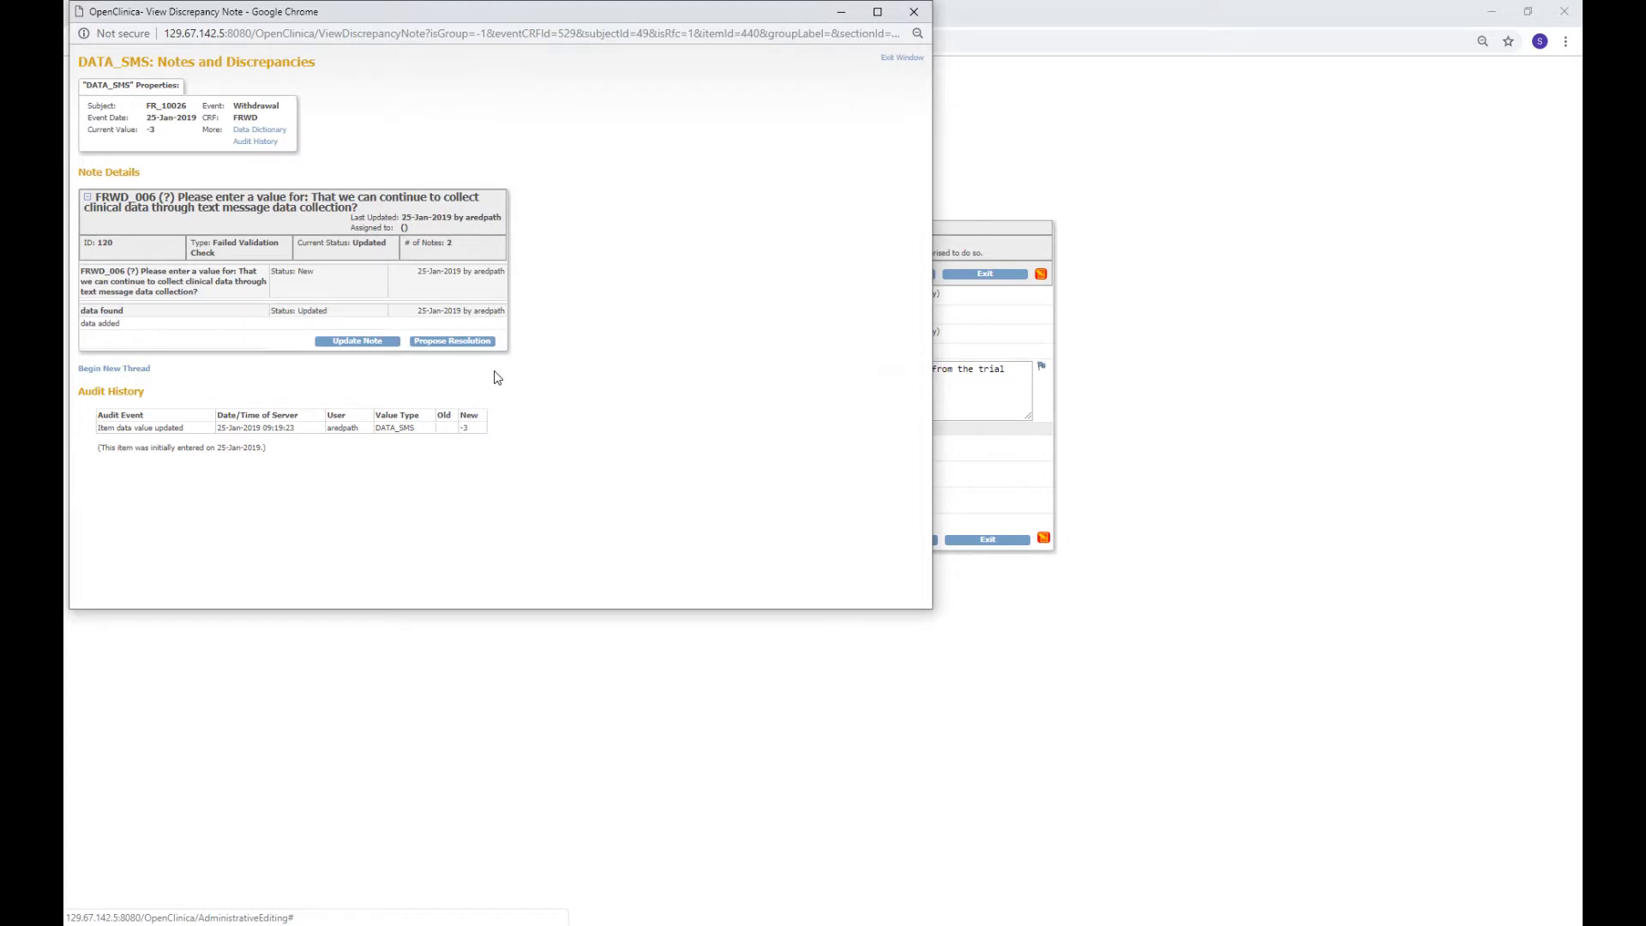
{"action": "left_click", "coordinate": [474, 341]}
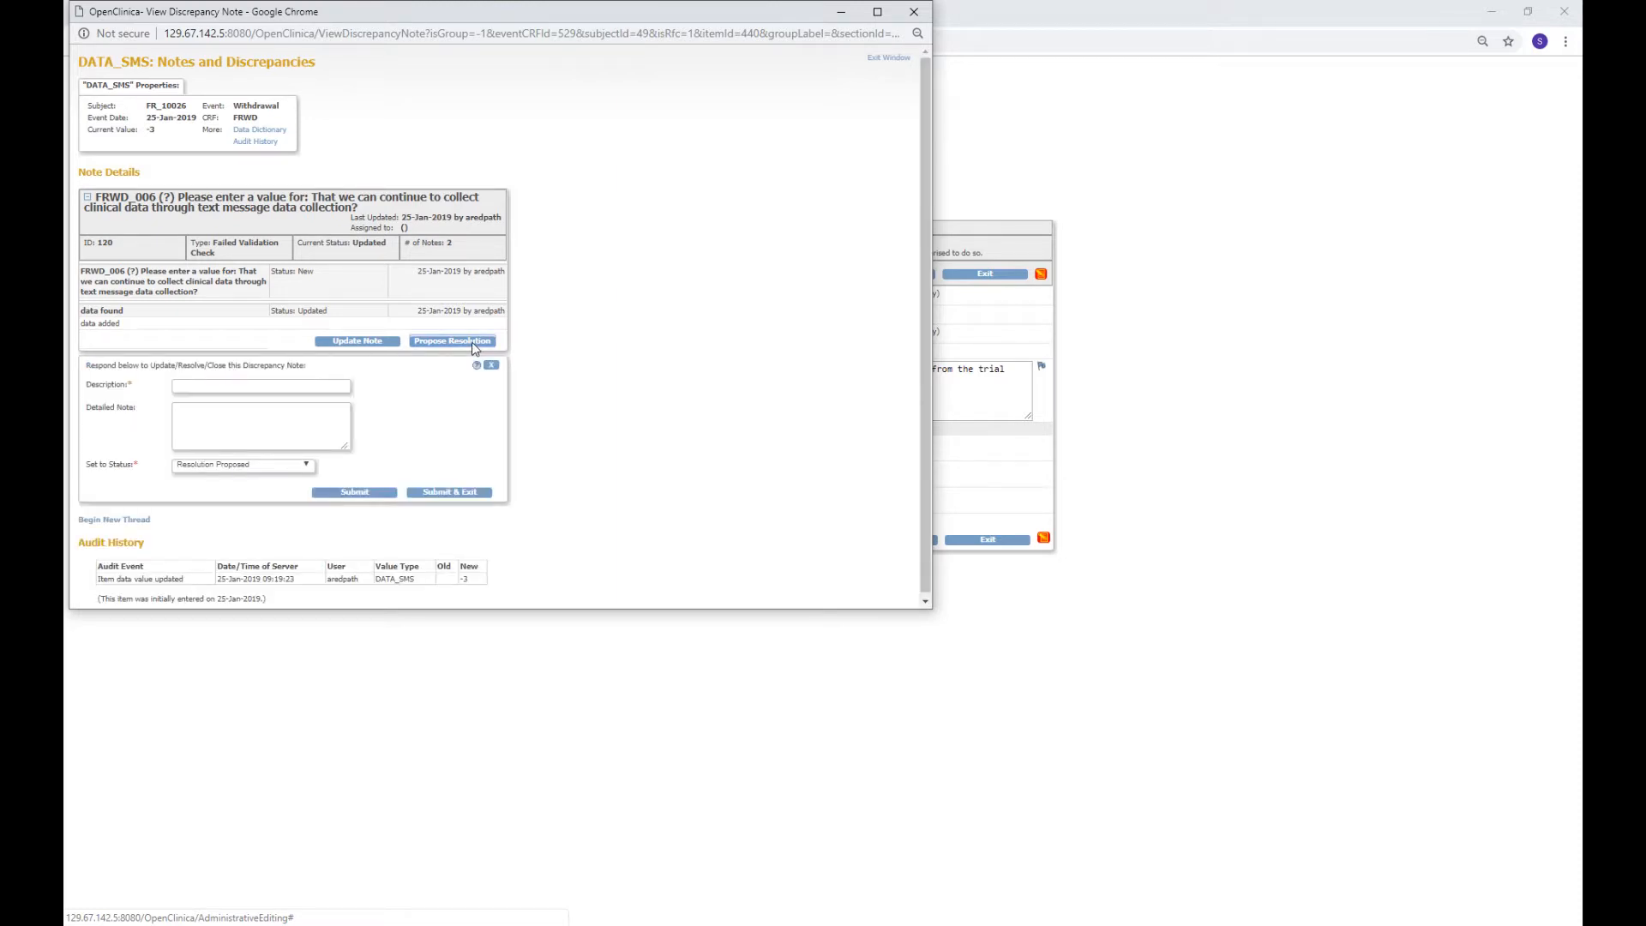
{"action": "left_click", "coordinate": [255, 465]}
{"action": "left_click", "coordinate": [256, 465]}
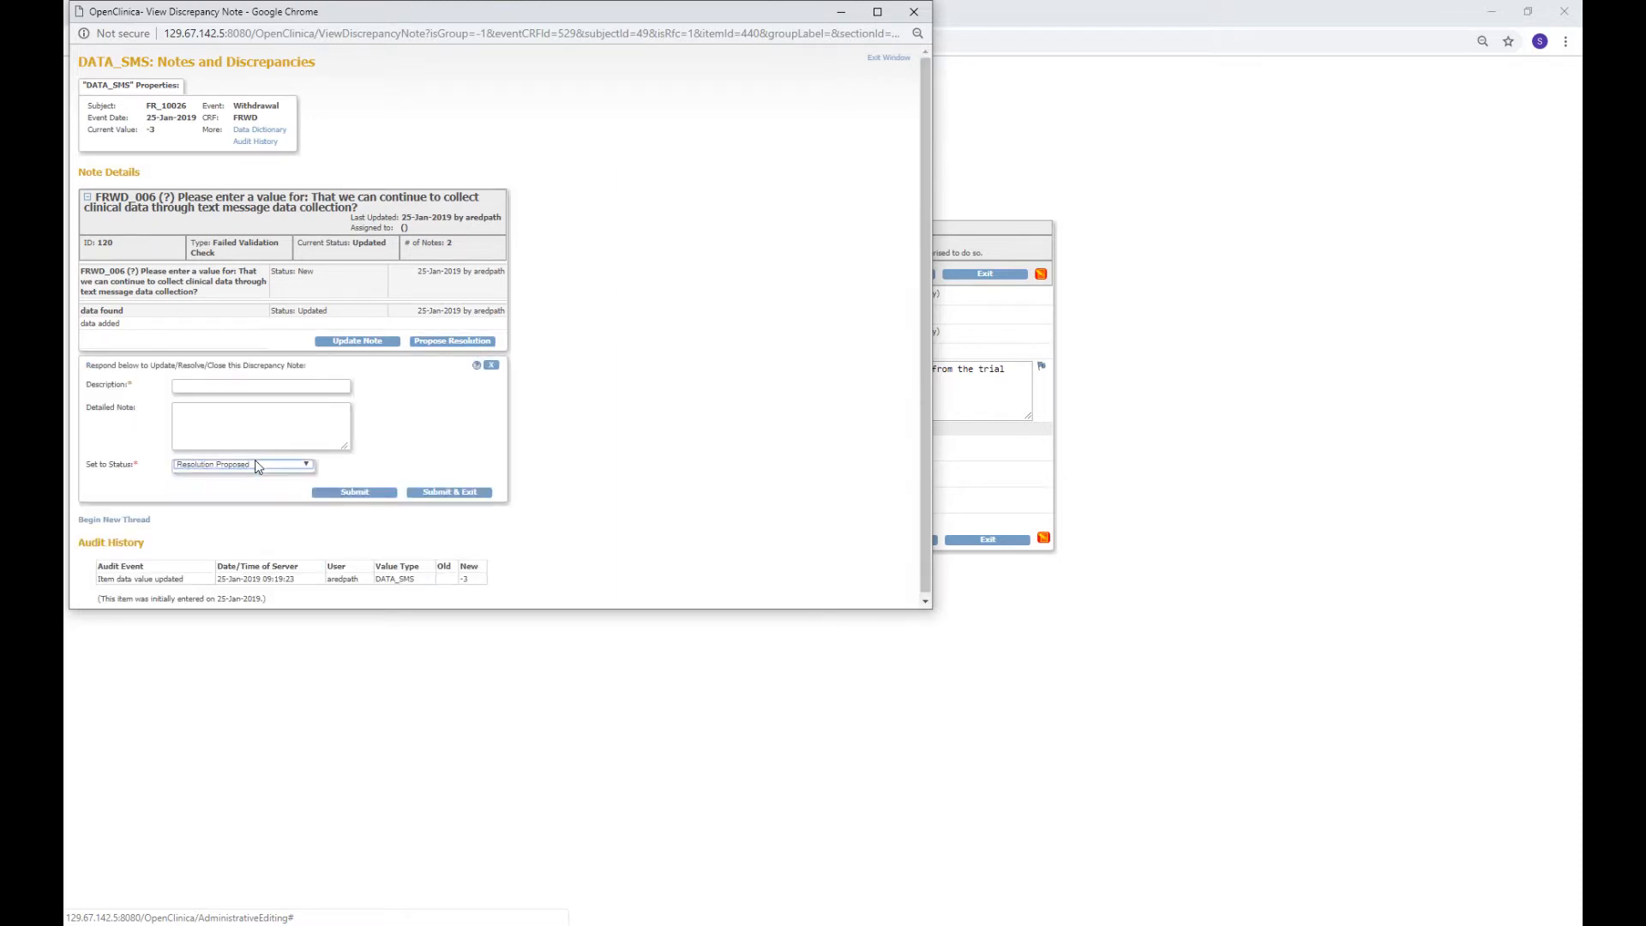
{"action": "left_click", "coordinate": [264, 387]}
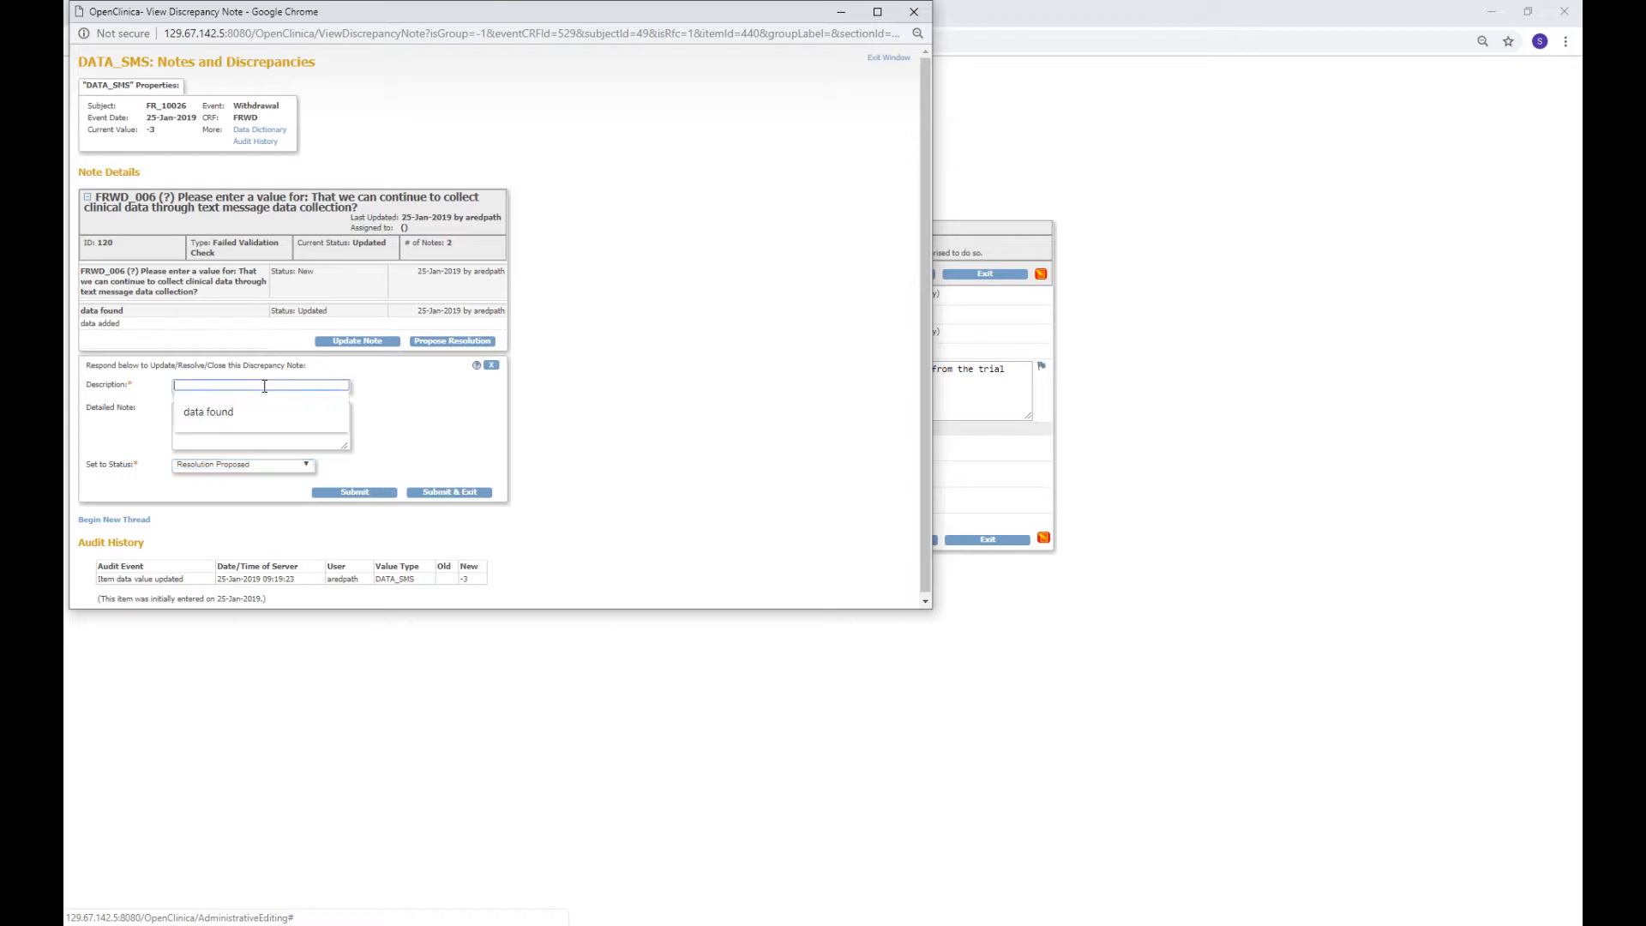
{"action": "left_click", "coordinate": [264, 413]}
{"action": "left_click", "coordinate": [264, 421]}
{"action": "type", "text": "da"}
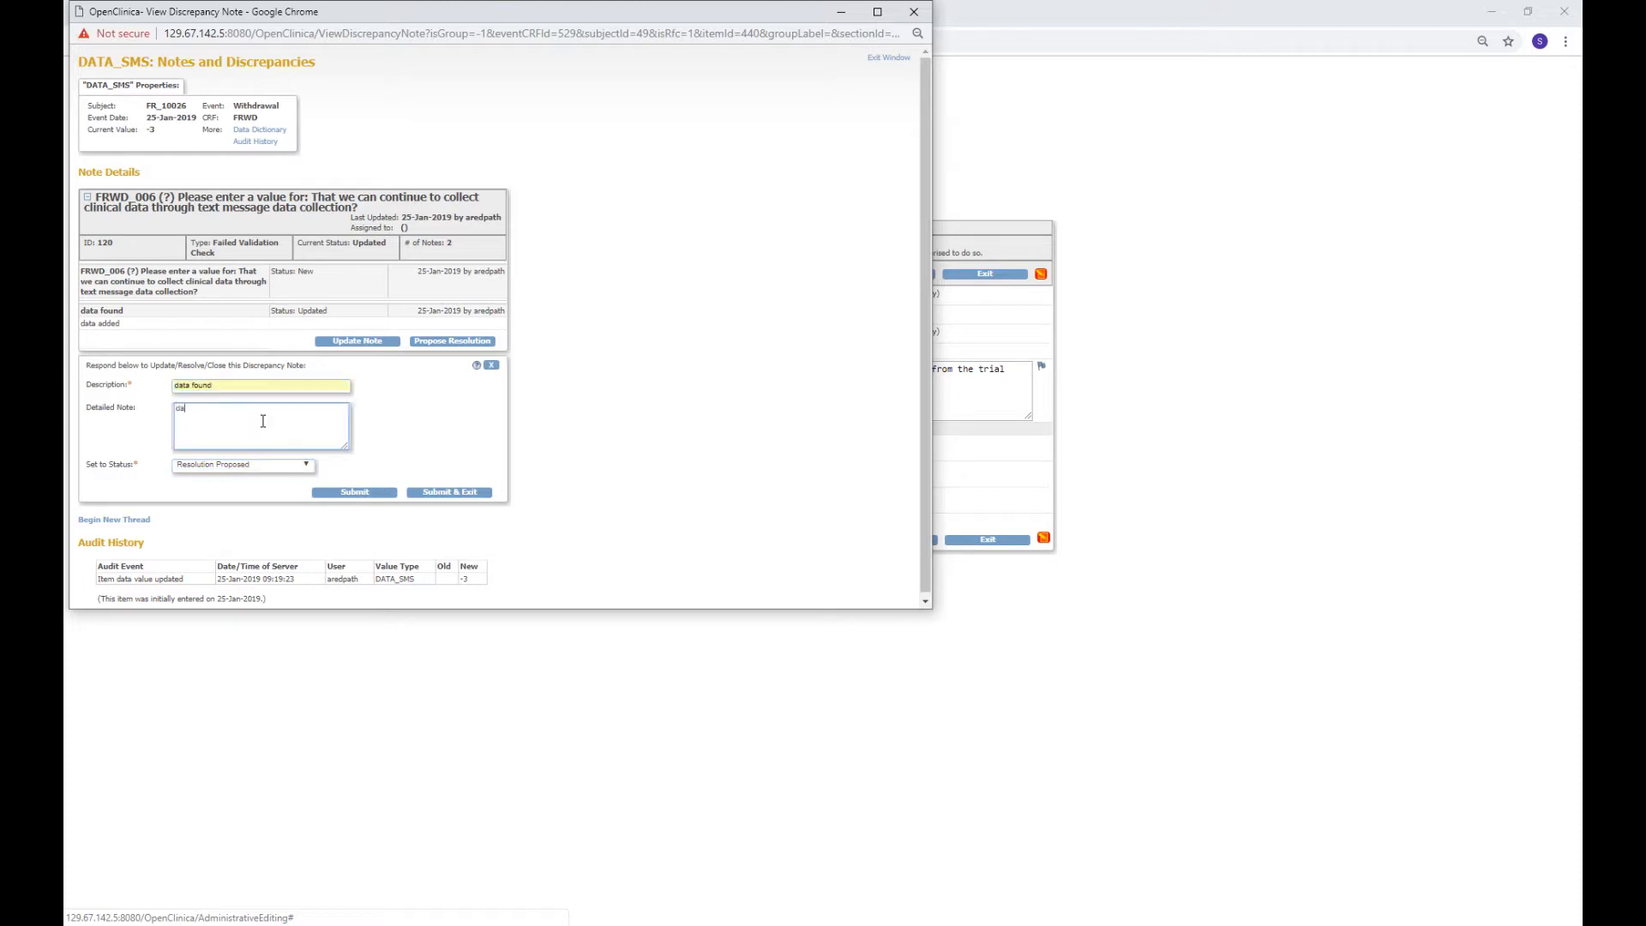
{"action": "type", "text": "ta found"}
{"action": "left_click", "coordinate": [453, 494]}
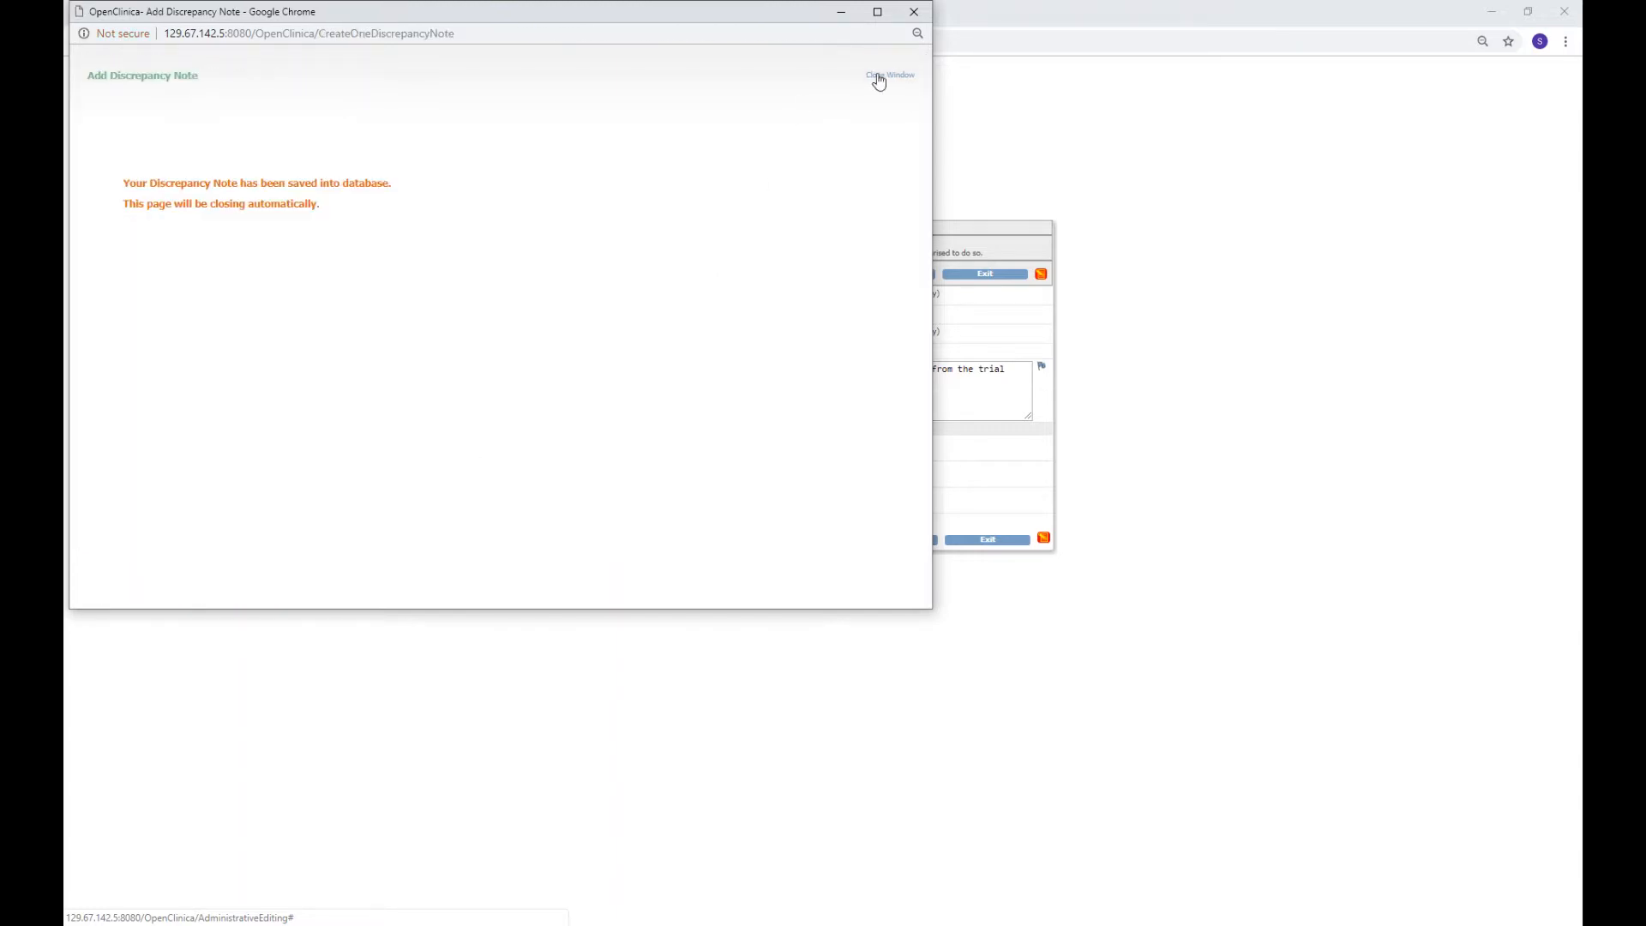
{"action": "left_click", "coordinate": [882, 72]}
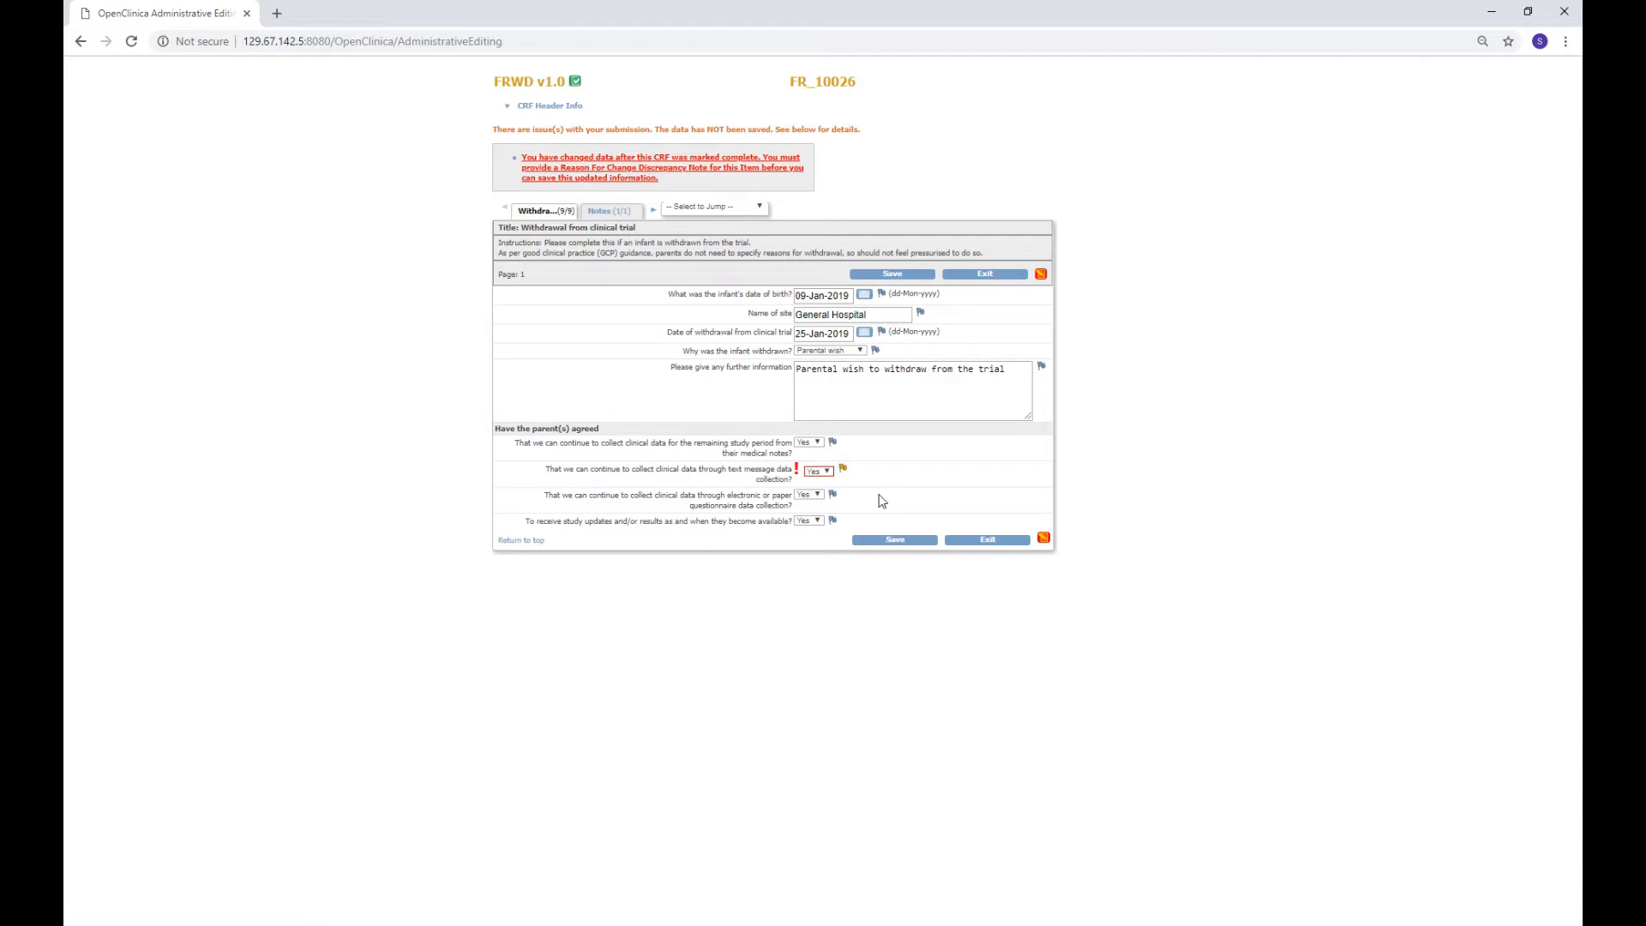
{"action": "left_click", "coordinate": [985, 540]}
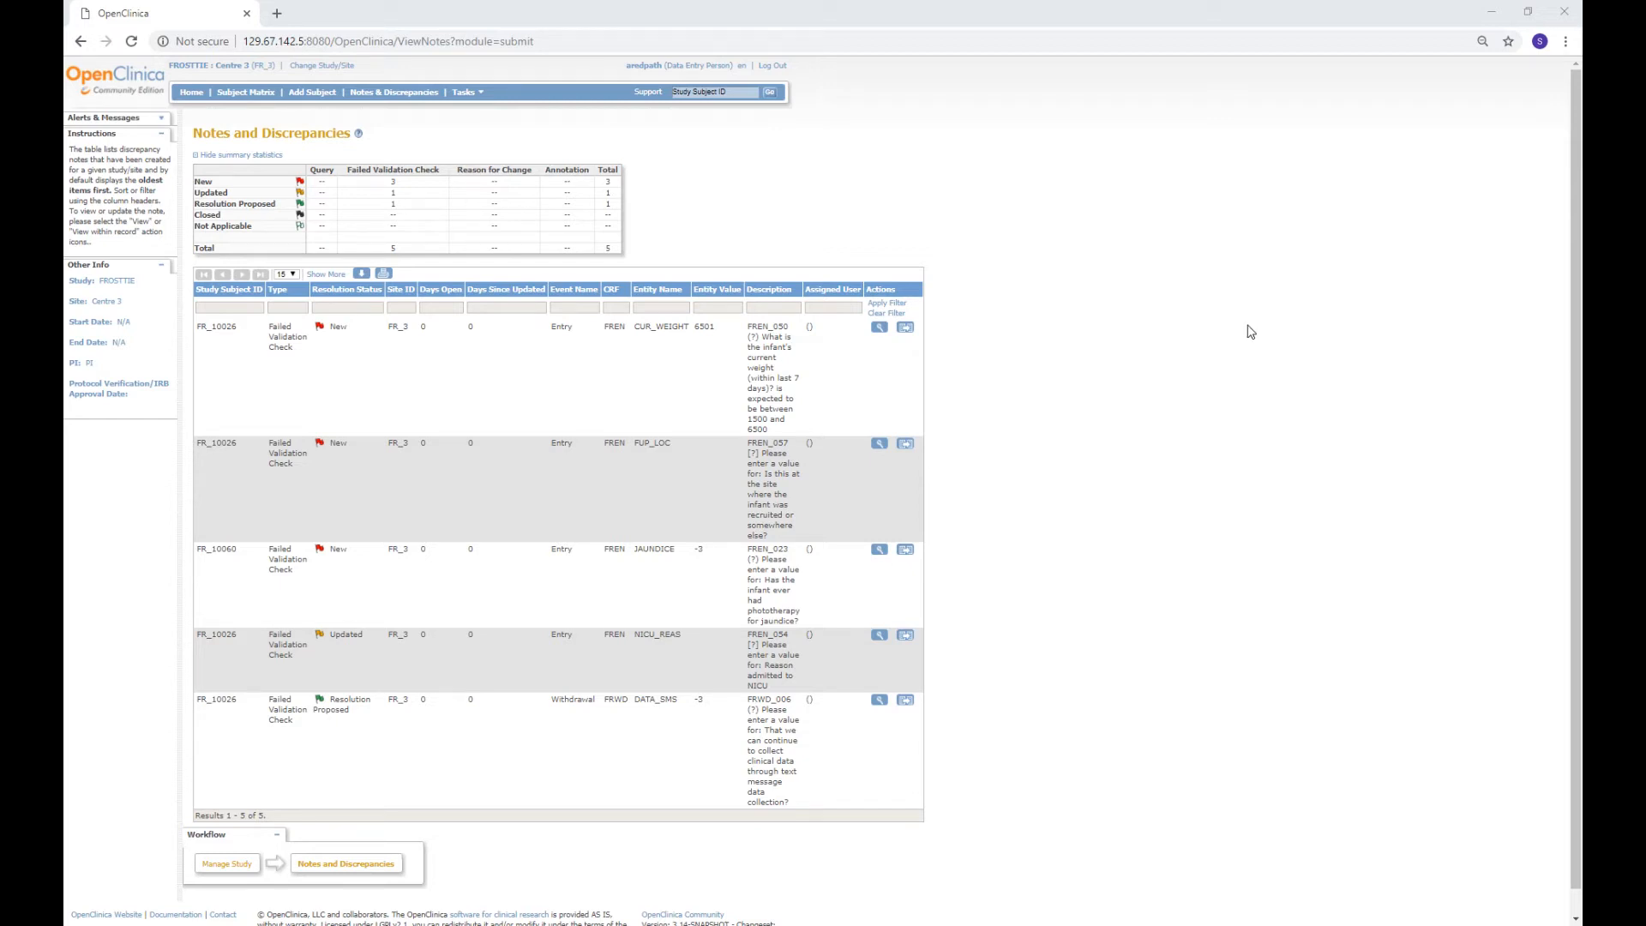
- Propose a resolution for CUR_WEIGHT within its record, with description "correct" and detailed note "6501 is correct value for infant's current weight", submit it and exit
{"action": "left_click", "coordinate": [904, 330]}
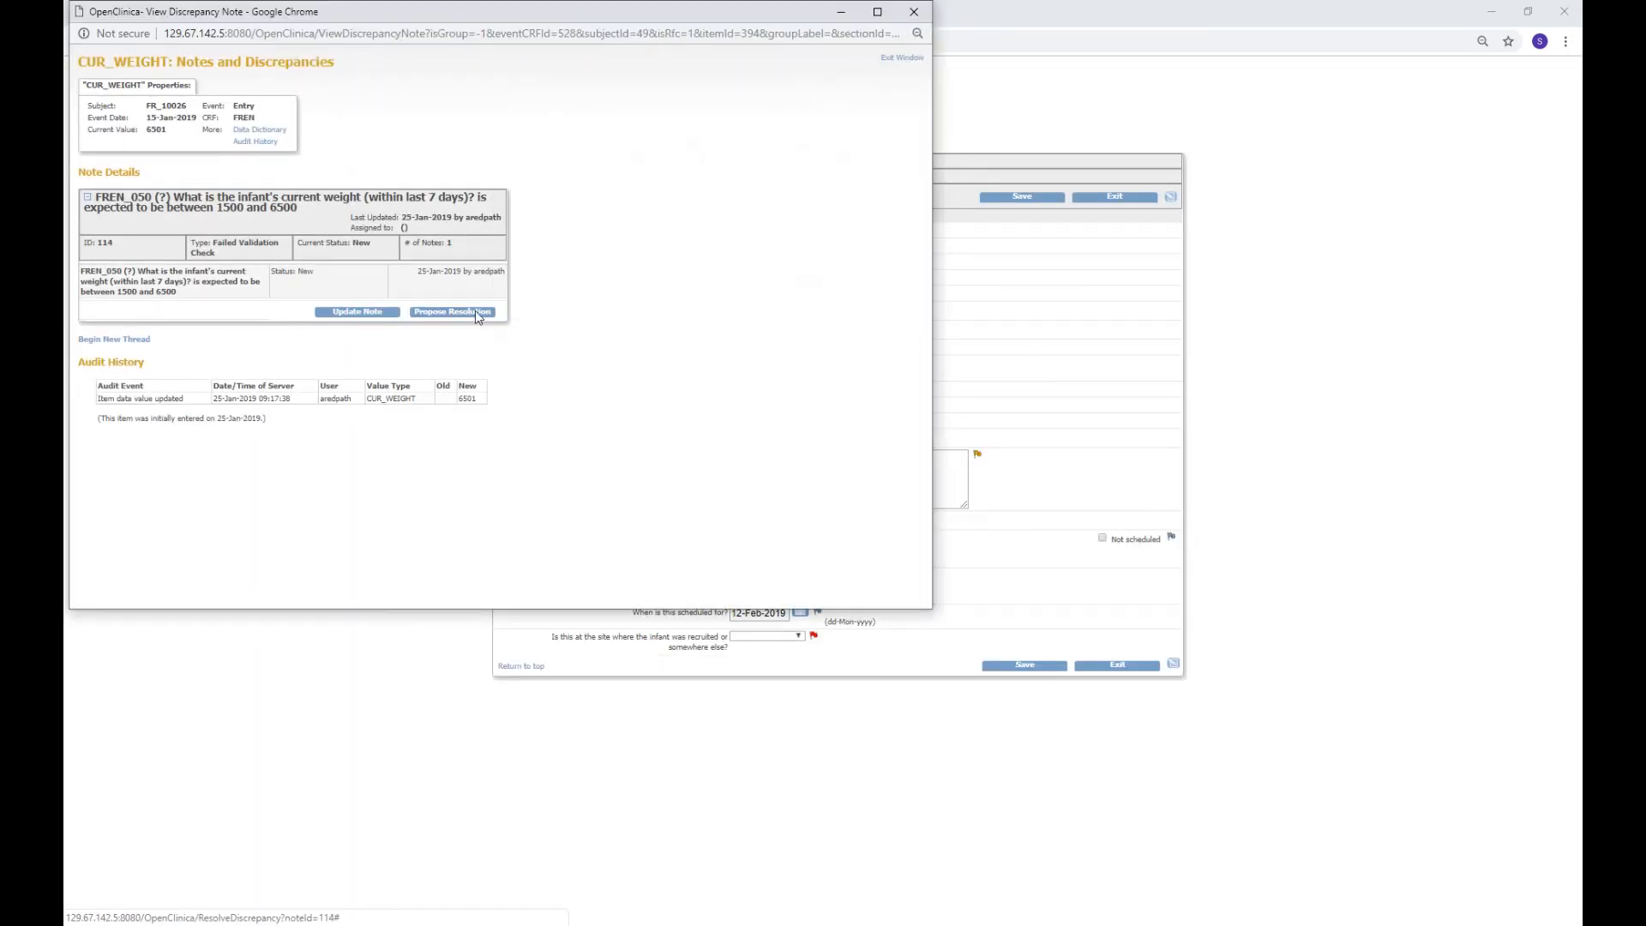
{"action": "left_click", "coordinate": [476, 313]}
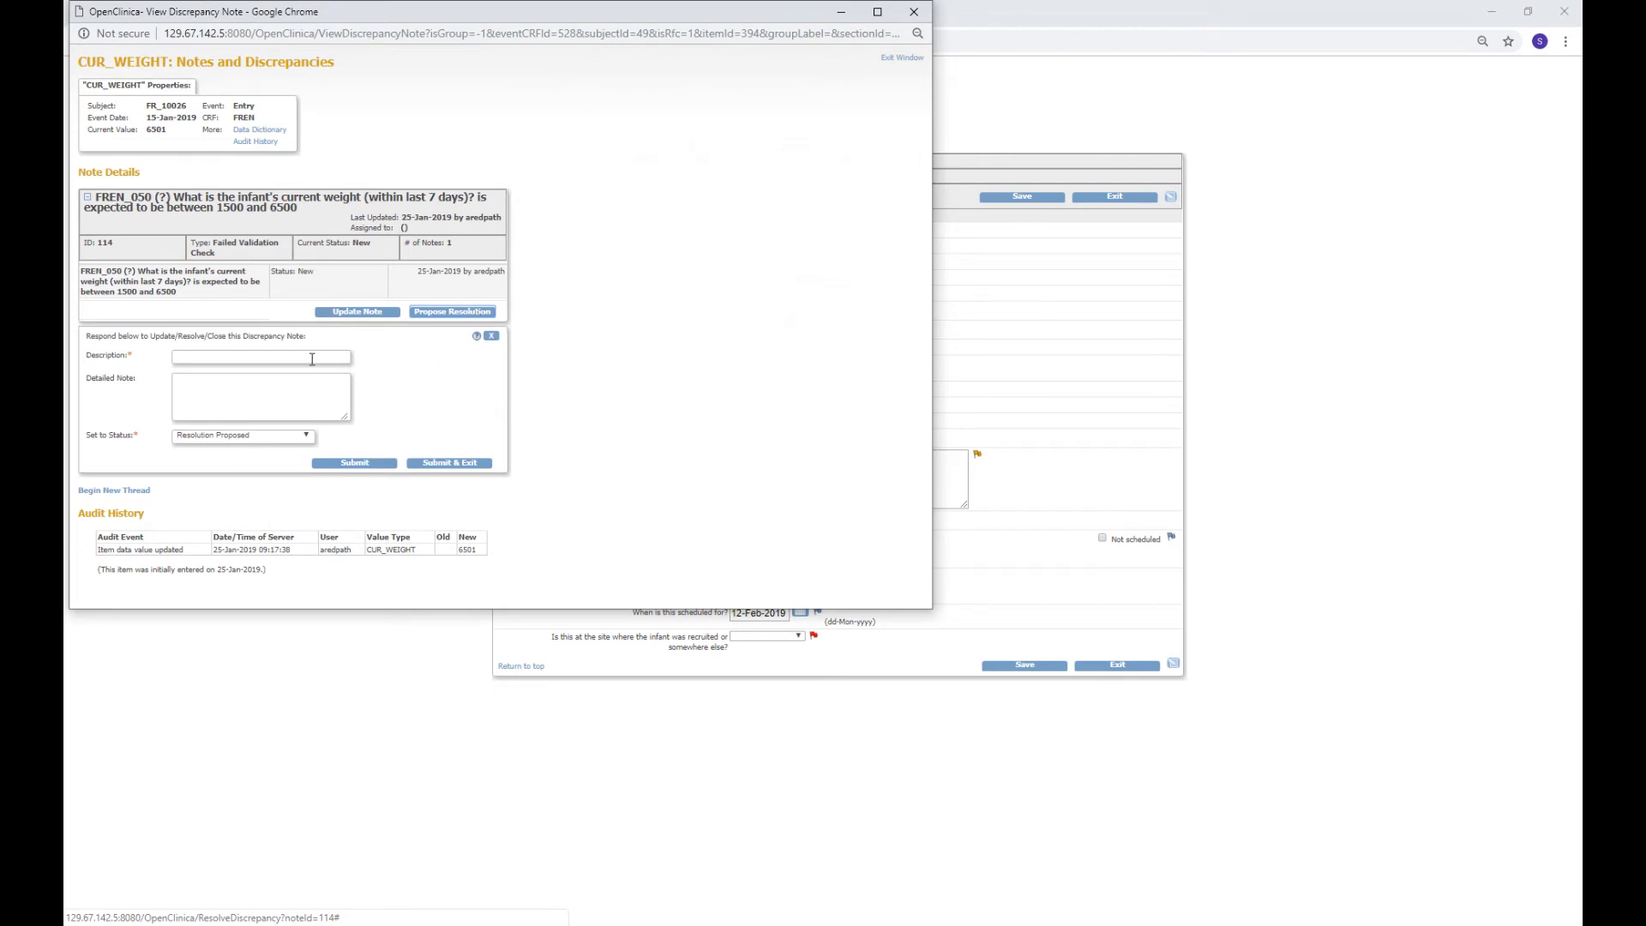
{"action": "type", "text": "correct"}
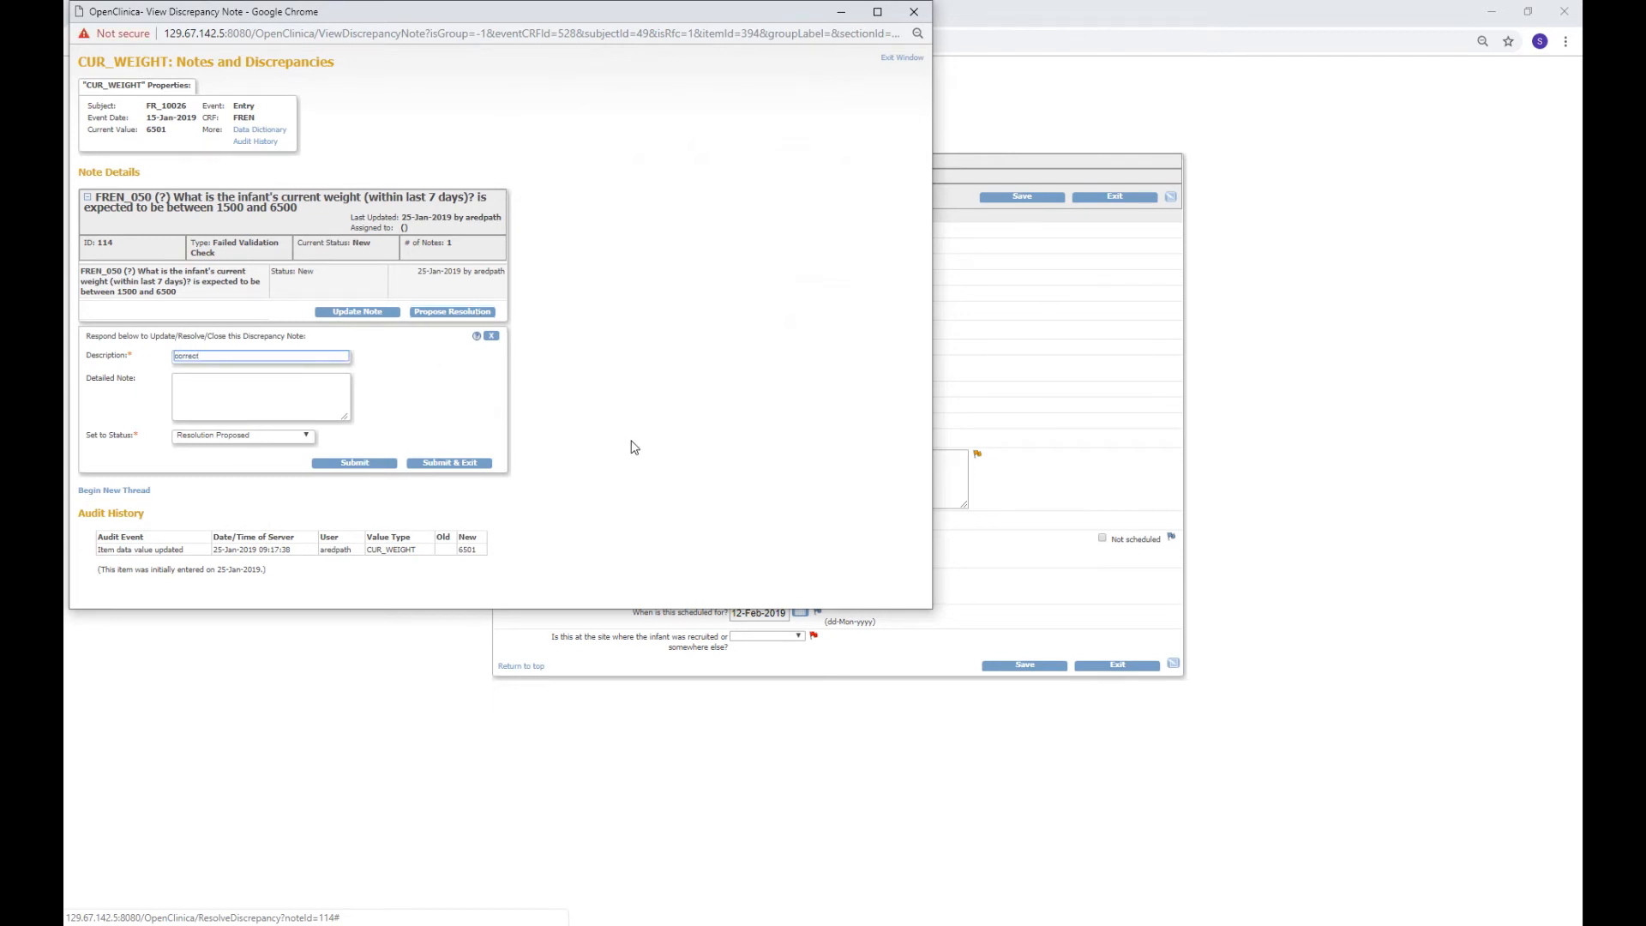
{"action": "key", "text": "Tab"}
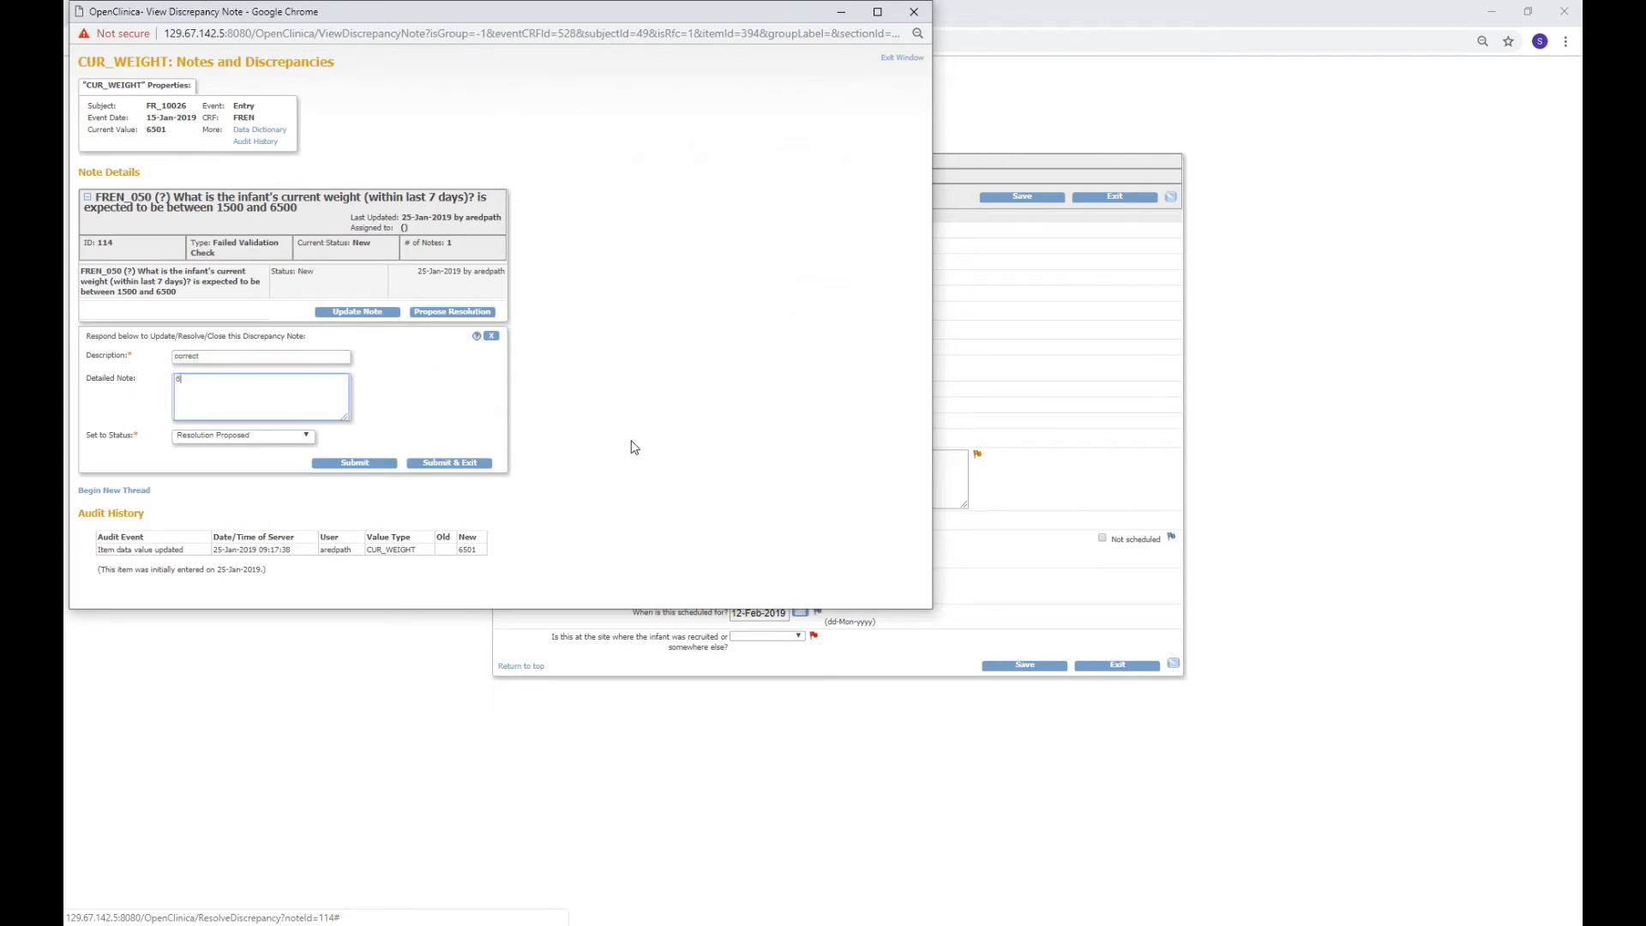
{"action": "type", "text": "6501 is correct value for infant's current weight"}
{"action": "left_click", "coordinate": [454, 463]}
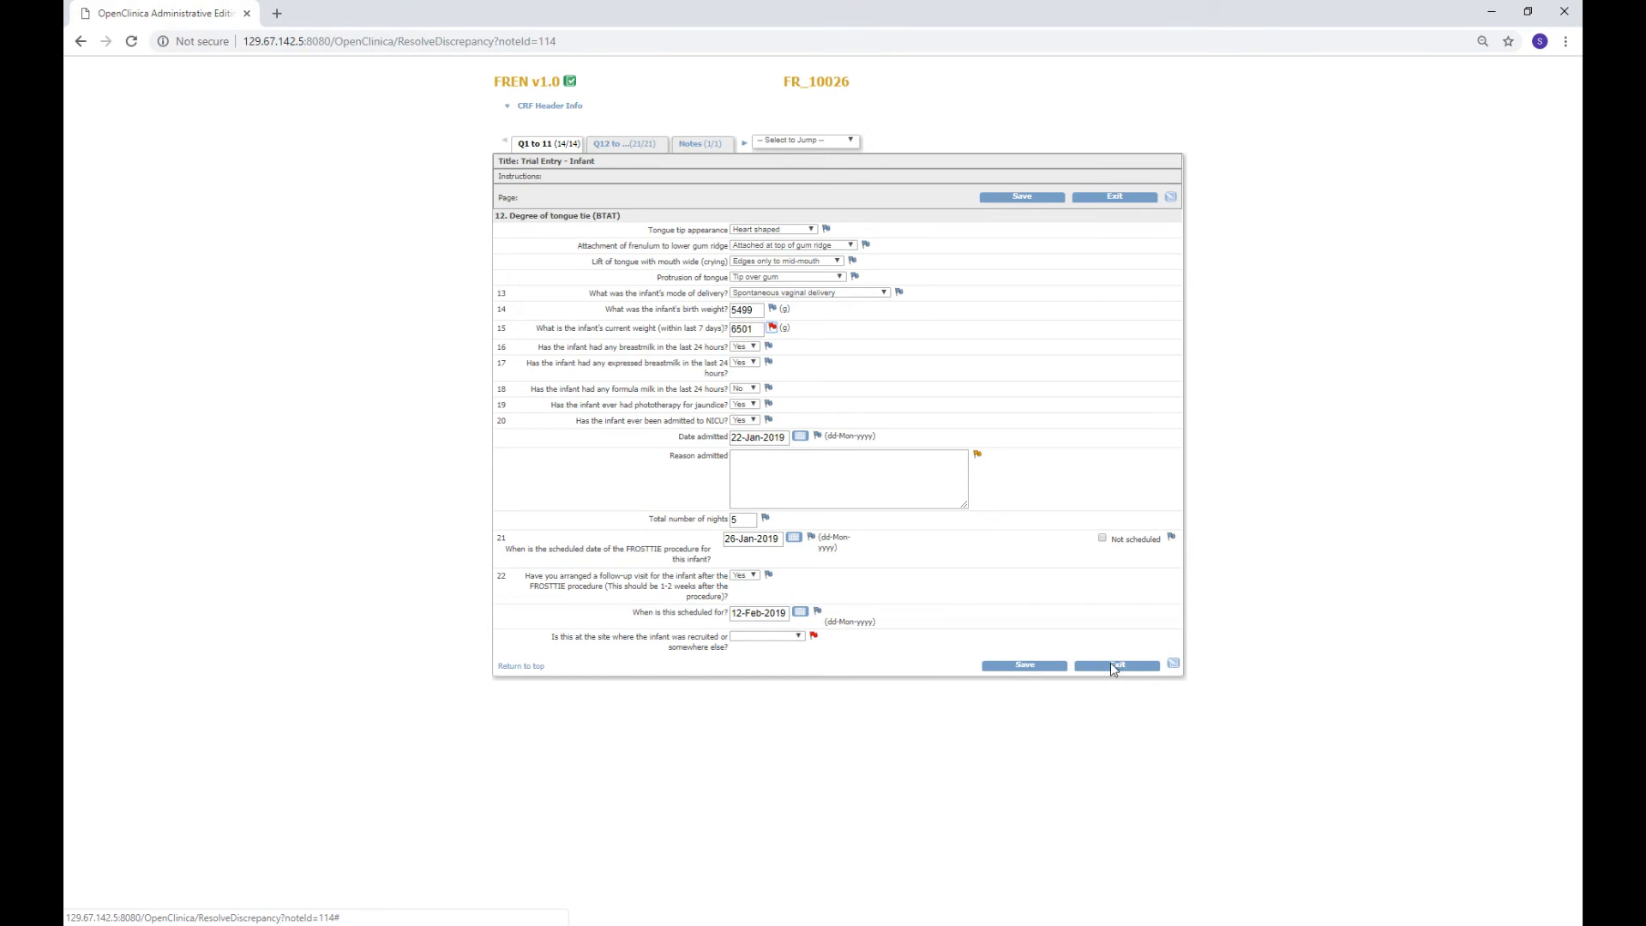
{"action": "left_click", "coordinate": [1111, 666]}
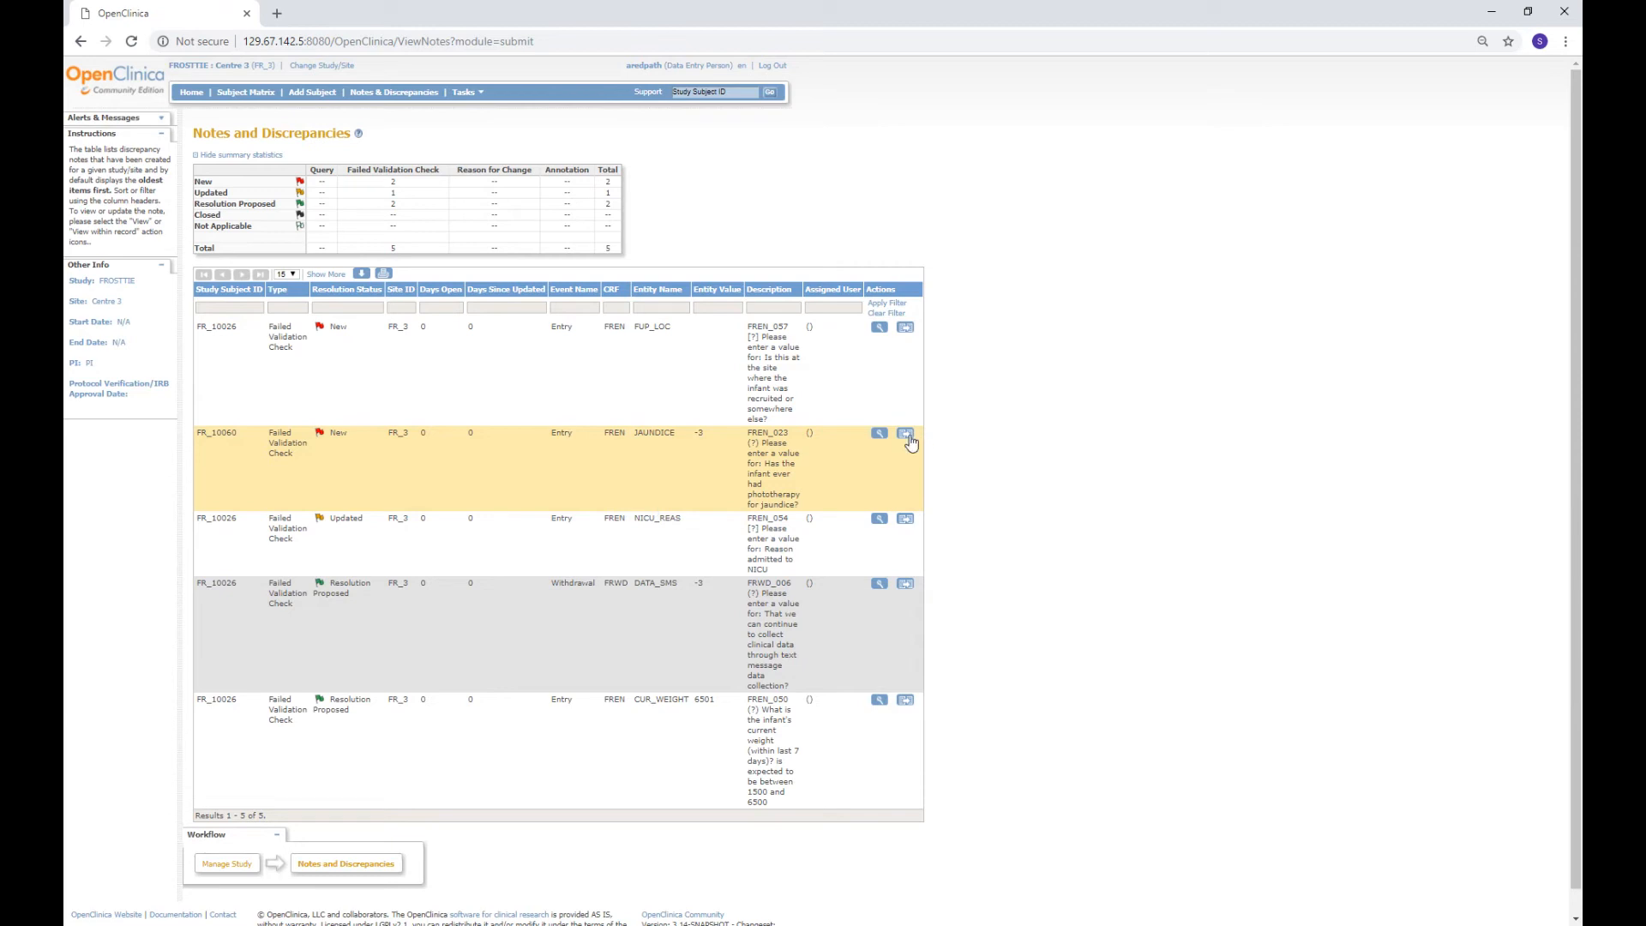
- Propose a resolution for the JAUNDICE note with description and detailed note "Unable to find in notes", submit it and close the note window
{"action": "left_click", "coordinate": [879, 433]}
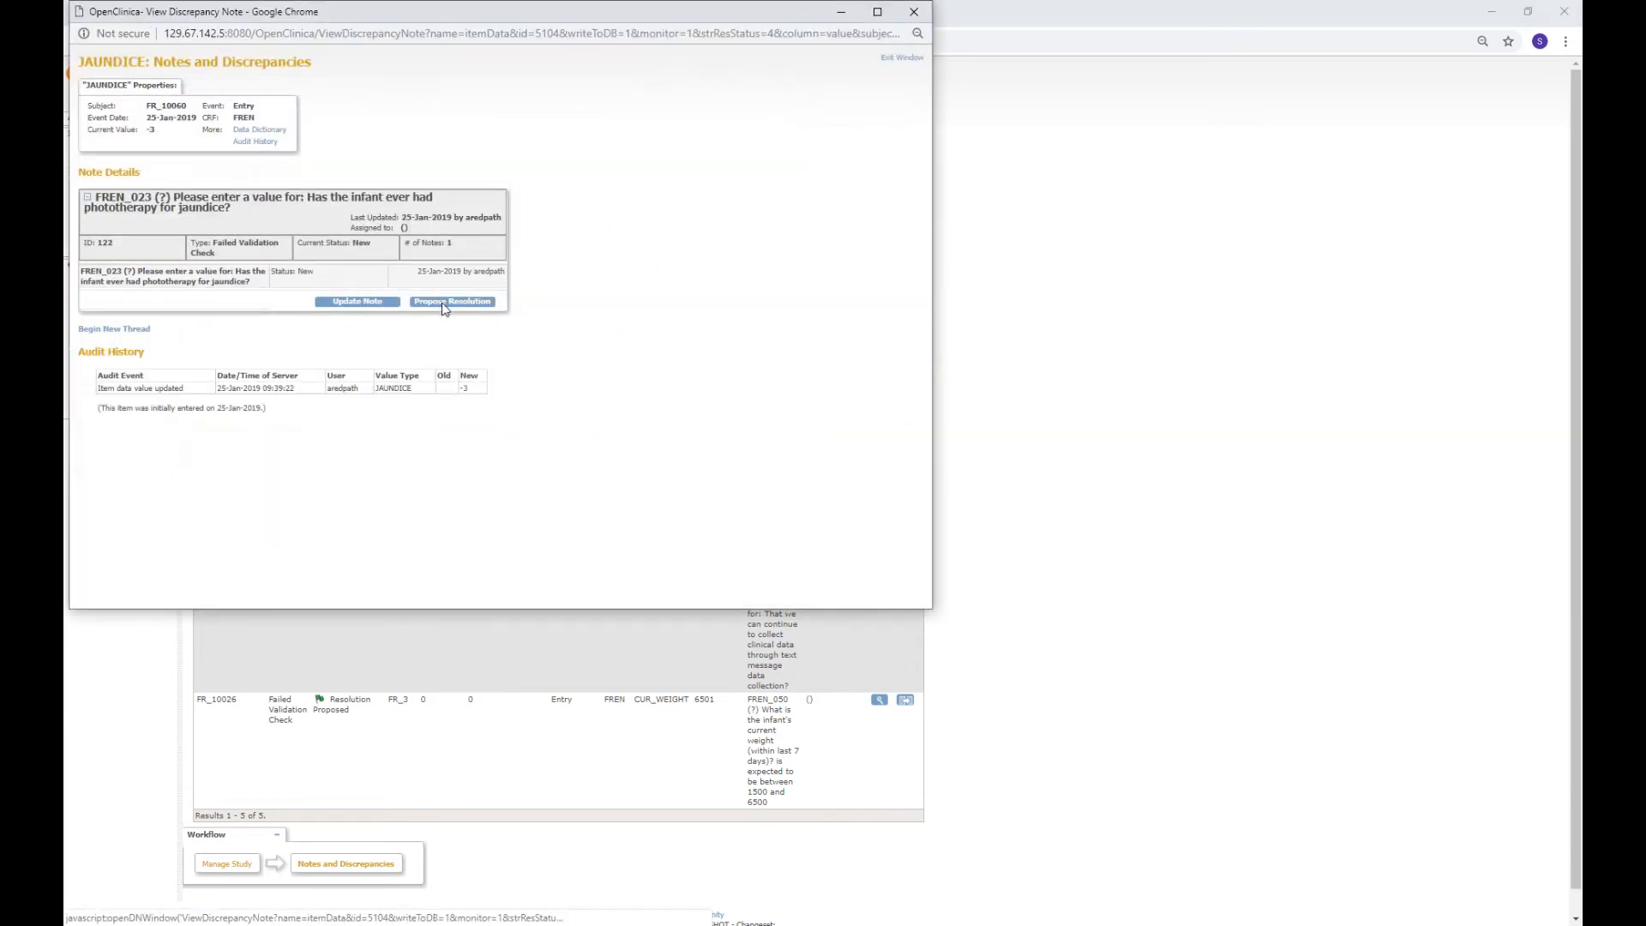
{"action": "left_click", "coordinate": [445, 305]}
{"action": "type", "text": "Unable "}
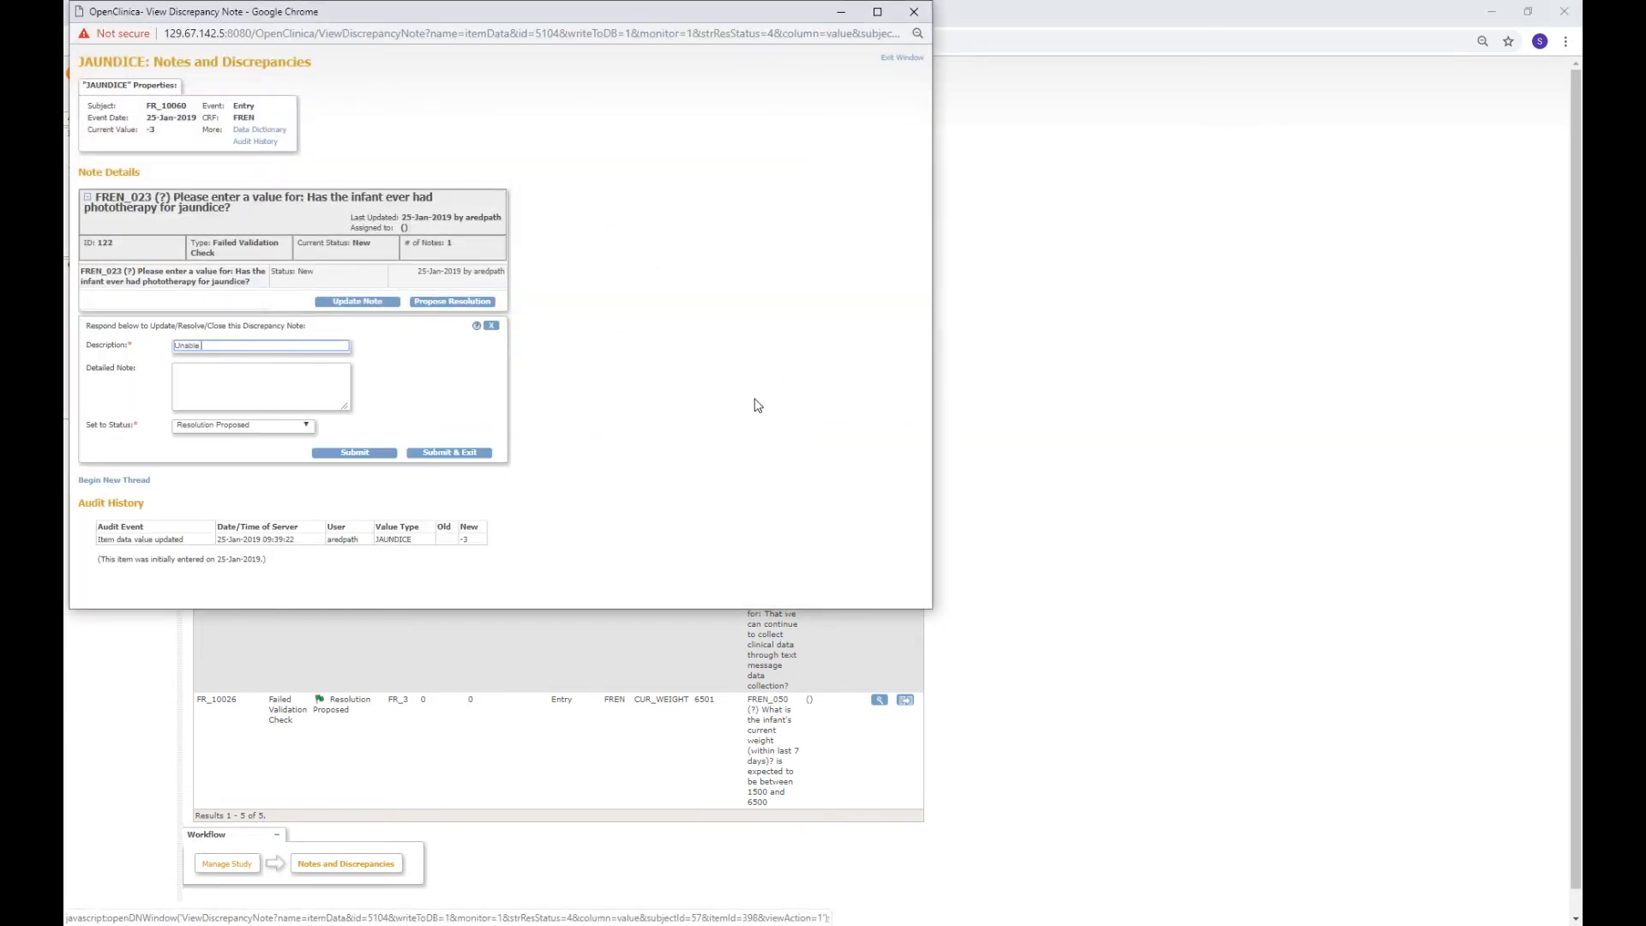
{"action": "type", "text": "to find in notes"}
{"action": "key", "text": "Tab"}
{"action": "type", "text": "Unable to find in n"}
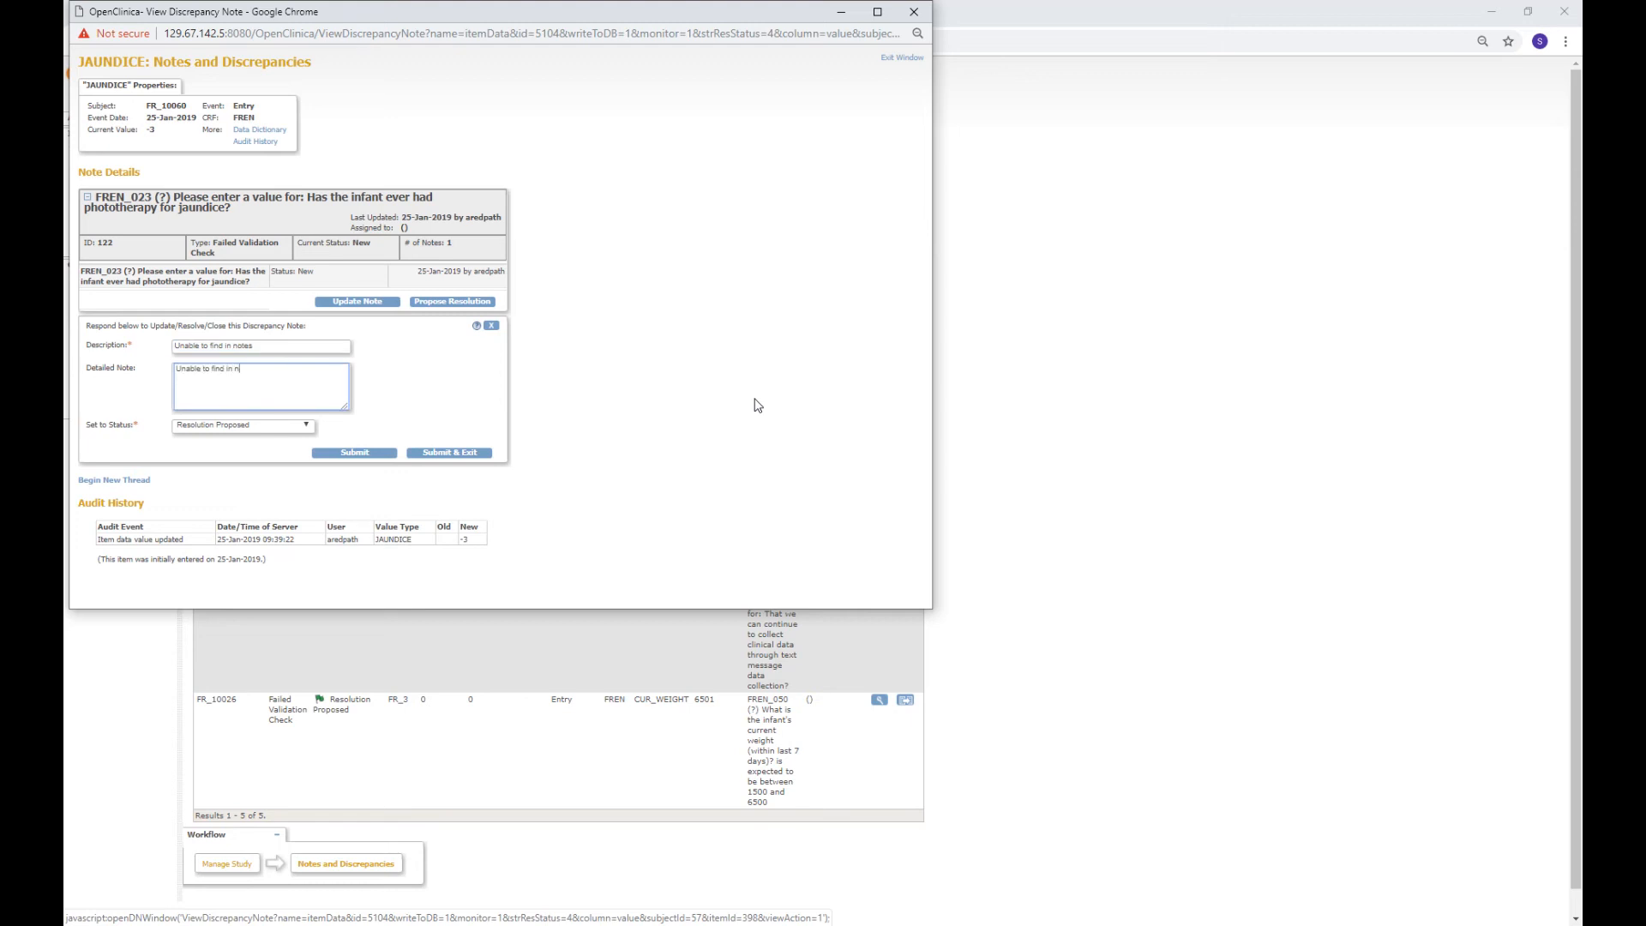
{"action": "type", "text": "otes"}
{"action": "left_click", "coordinate": [435, 458]}
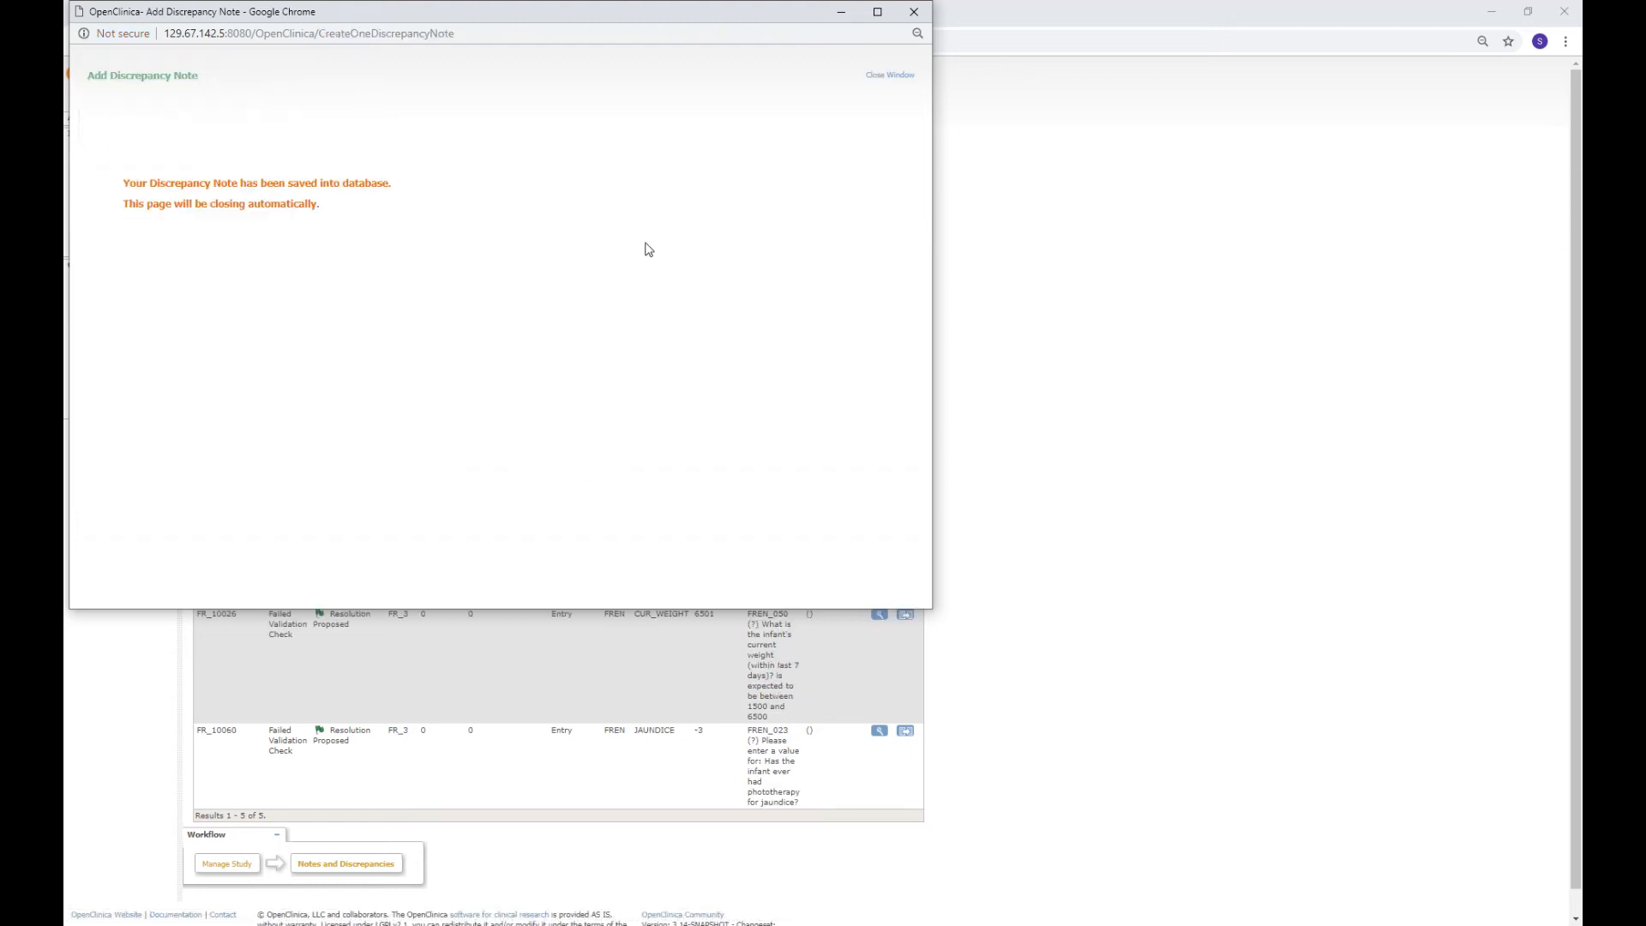
{"action": "left_click", "coordinate": [918, 18]}
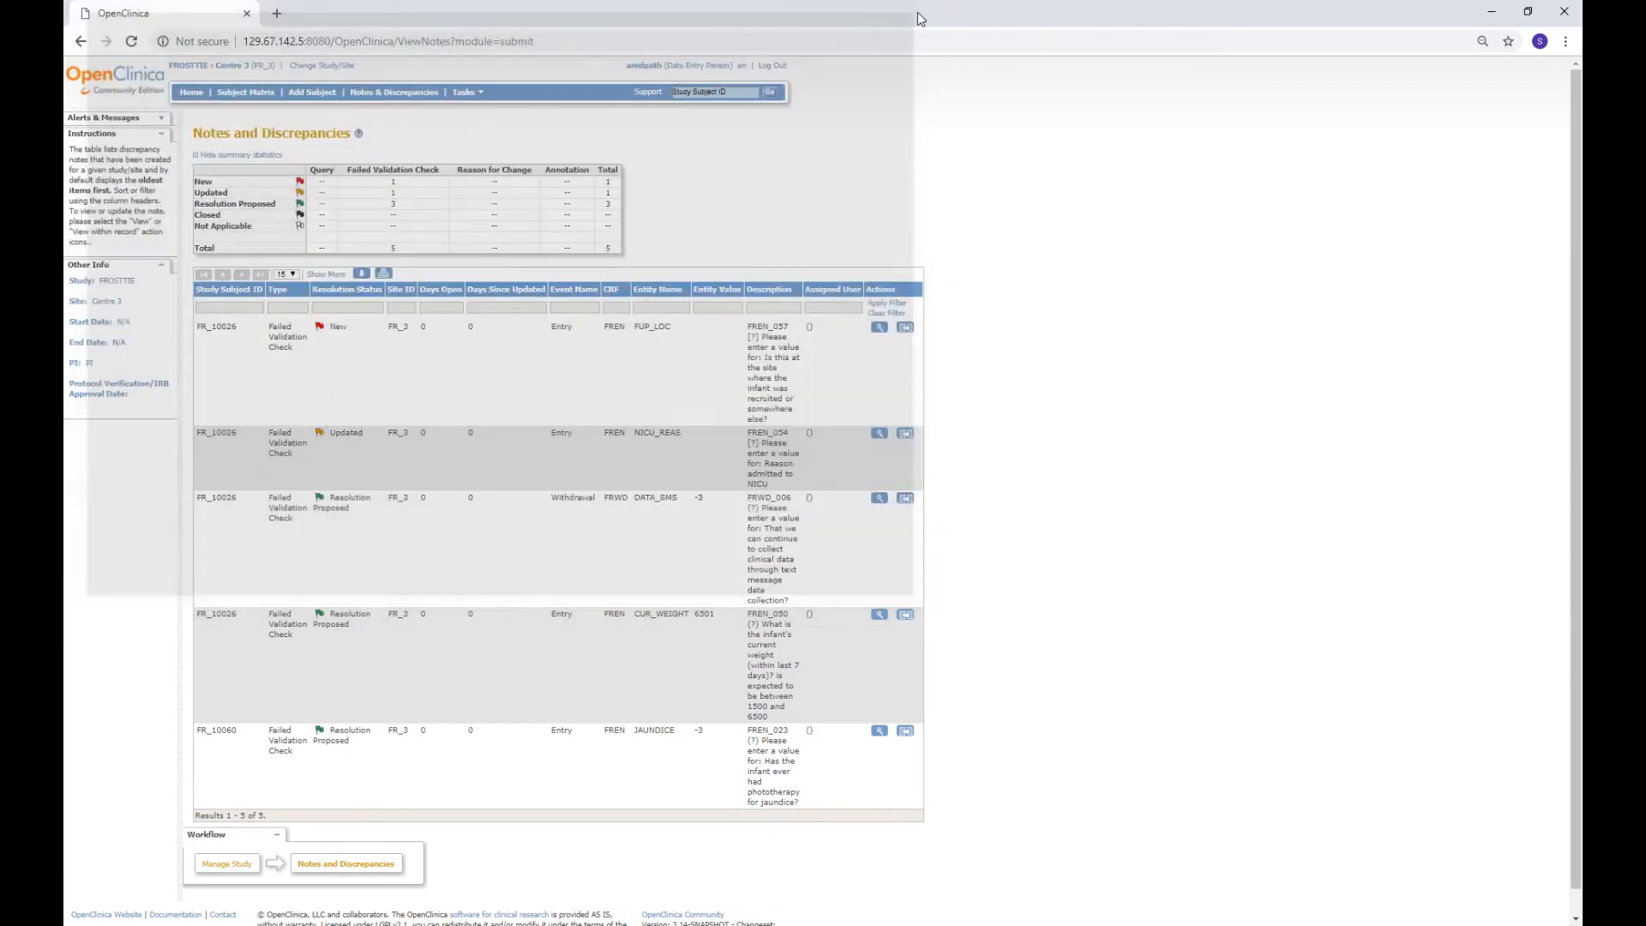